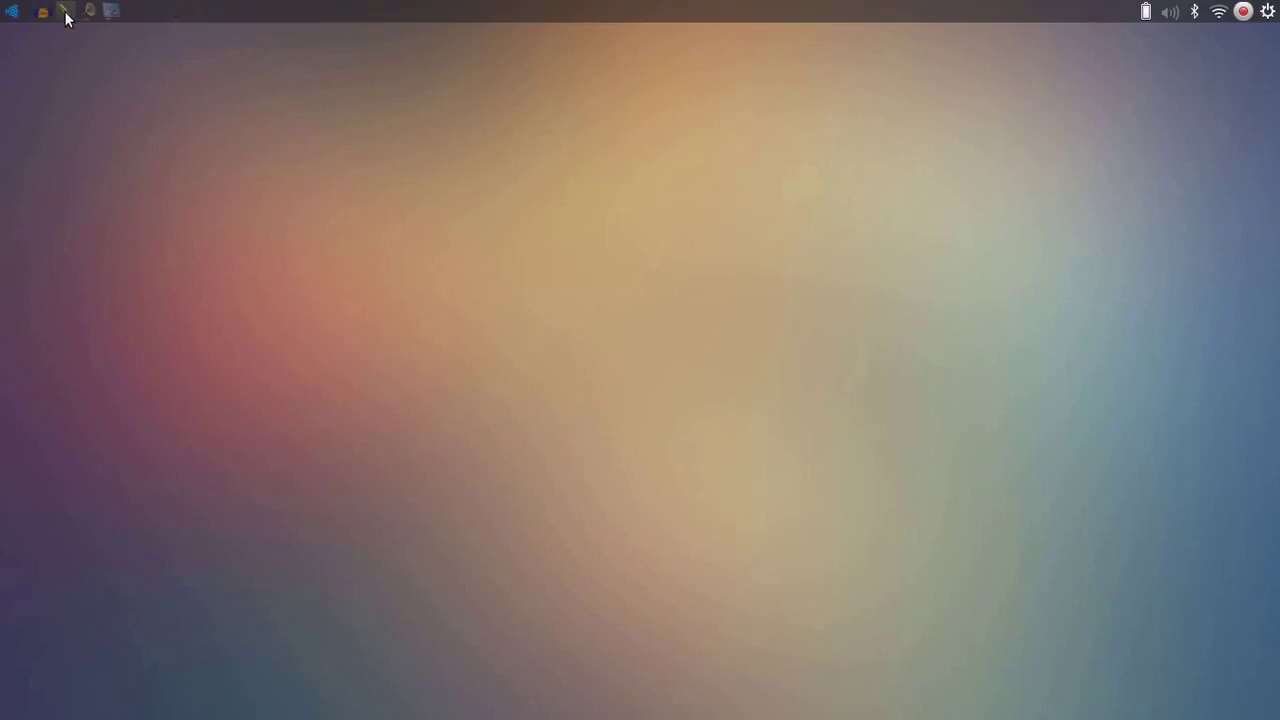
# - Launch QjackCtl from the top panel to bring up the JACK control window
pyautogui.click(64, 11)
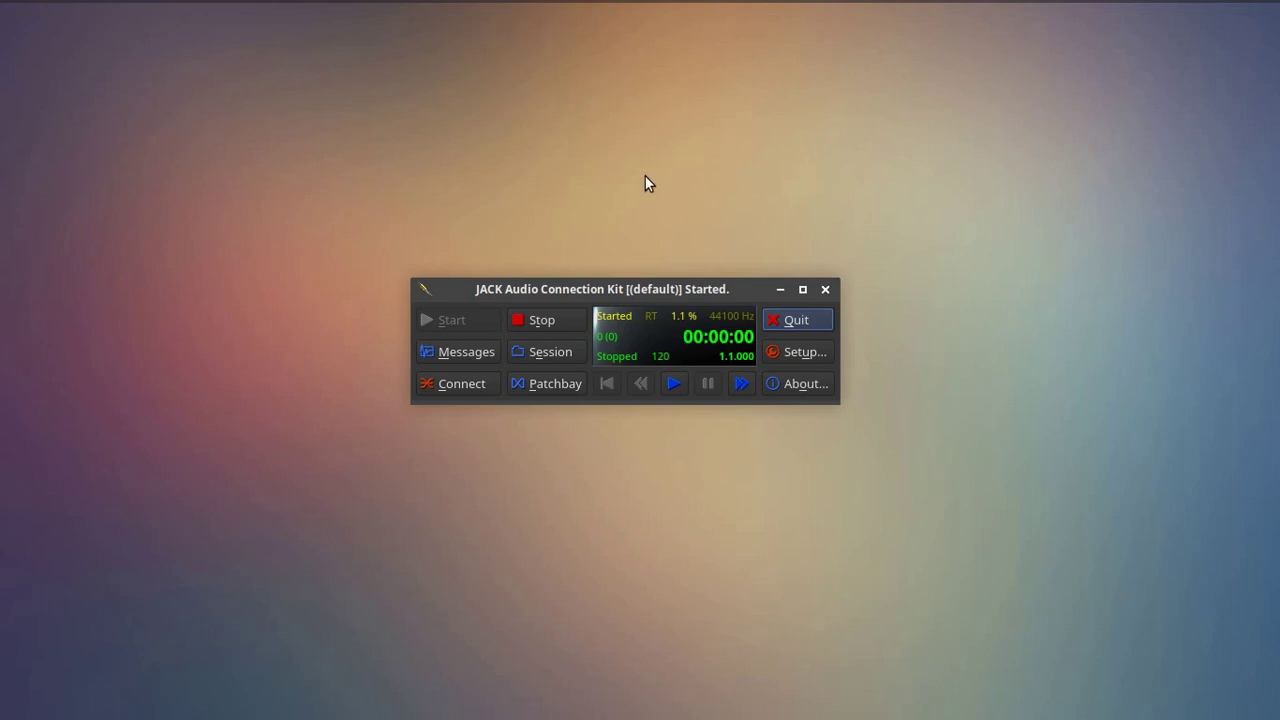
# - Bring the Qtractor session forward and move the empty toolbar strip to the top and back
pyautogui.moveTo(134, 9)
pyautogui.click(85, 10)
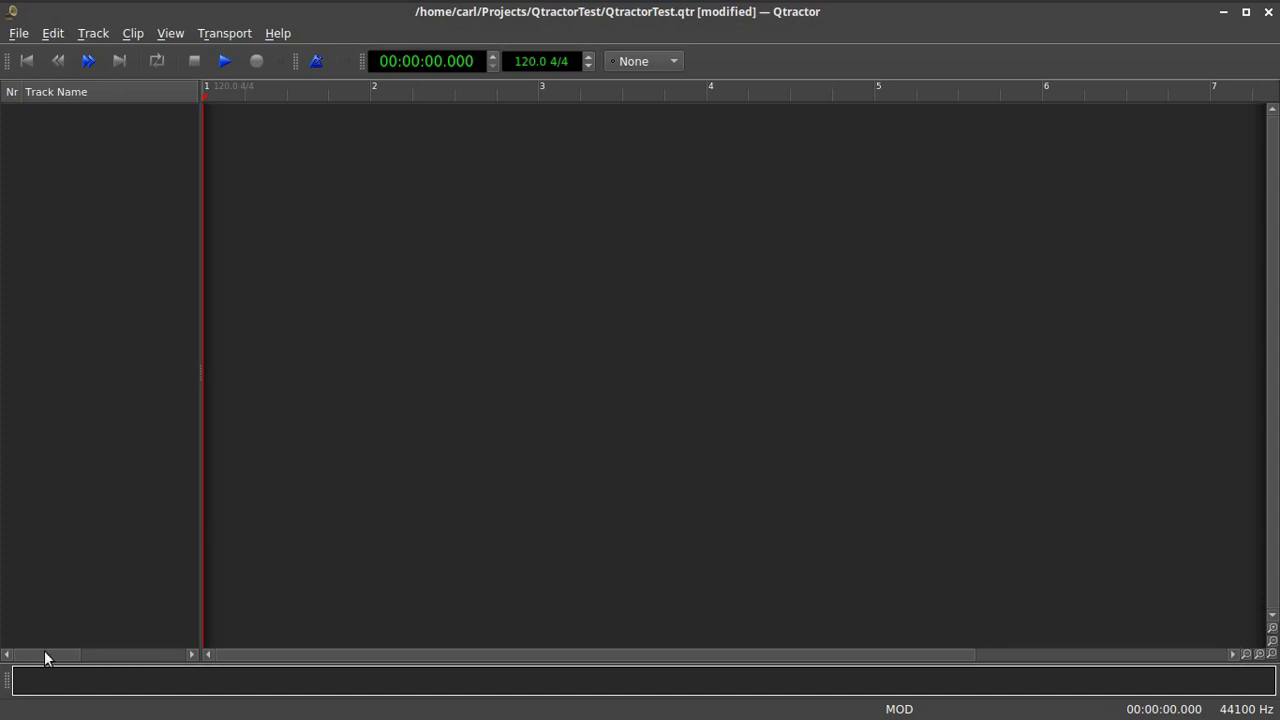
pyautogui.moveTo(8, 675); pyautogui.dragTo(840, 100)
pyautogui.moveTo(6, 97); pyautogui.dragTo(23, 684)
# - Look over the View > Toolbars list and close the menus unchanged
pyautogui.click(160, 35)
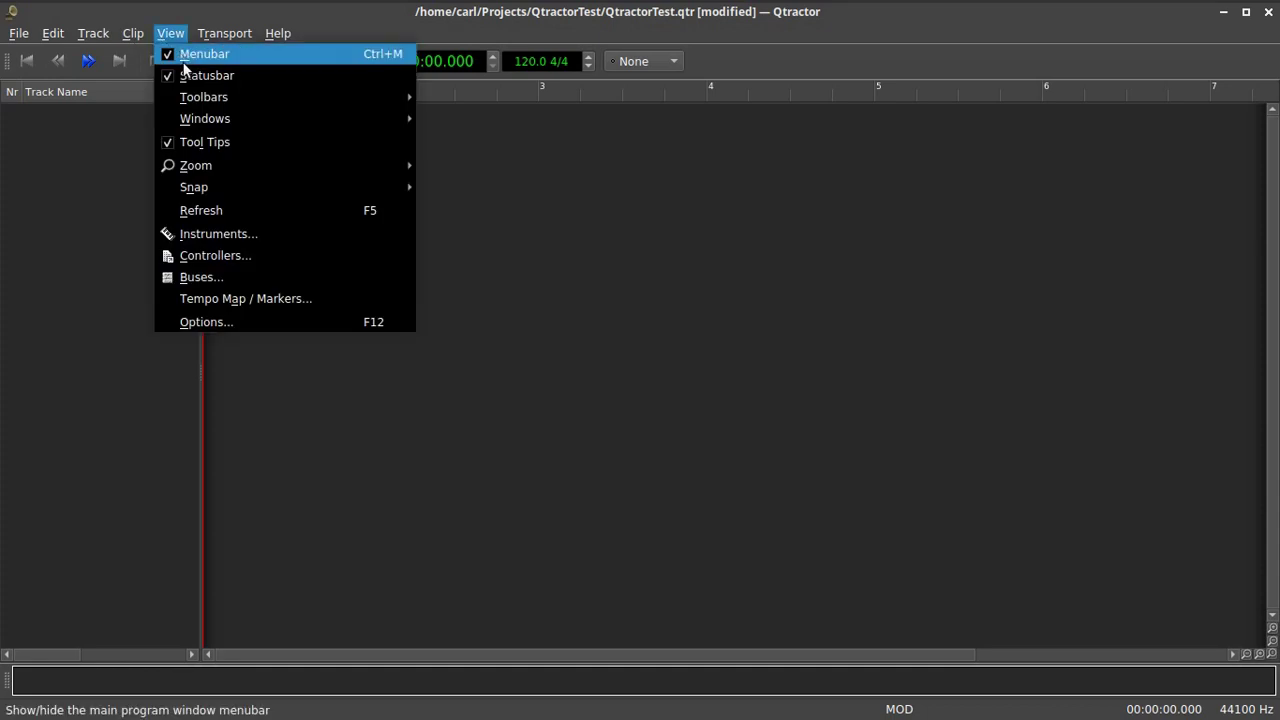
pyautogui.moveTo(188, 93)
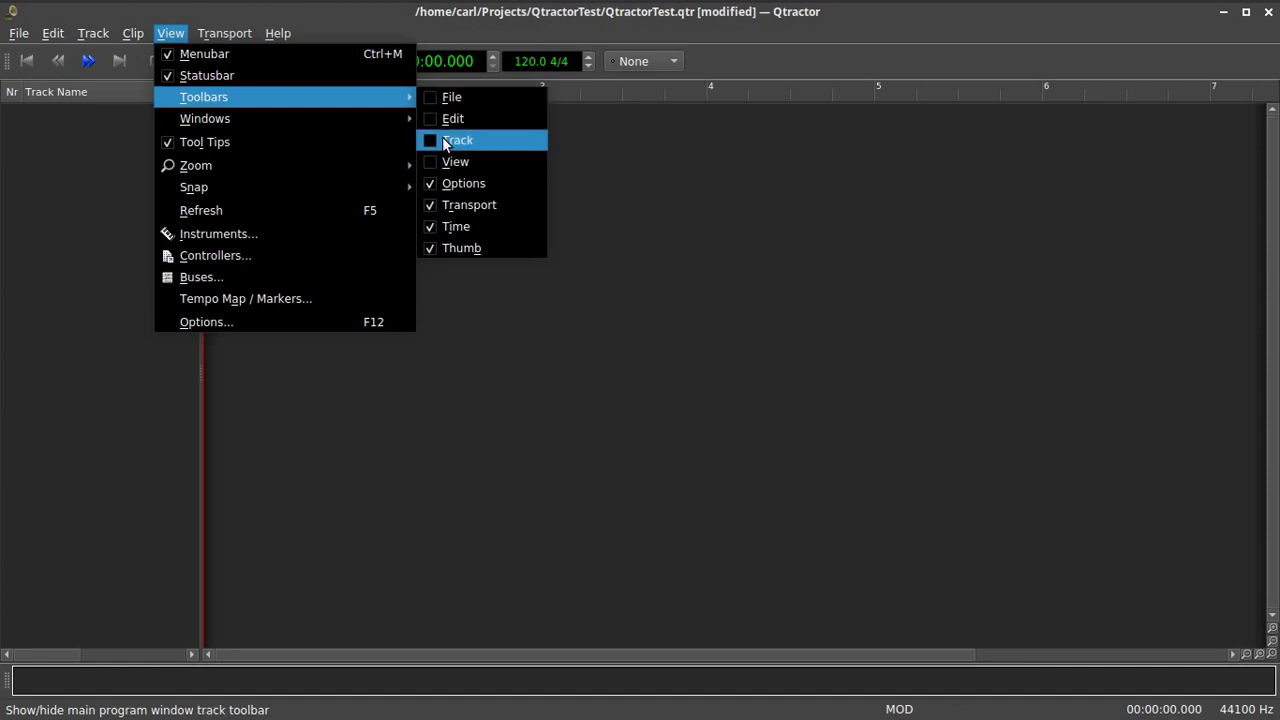
pyautogui.press('Escape')
pyautogui.press('Escape')
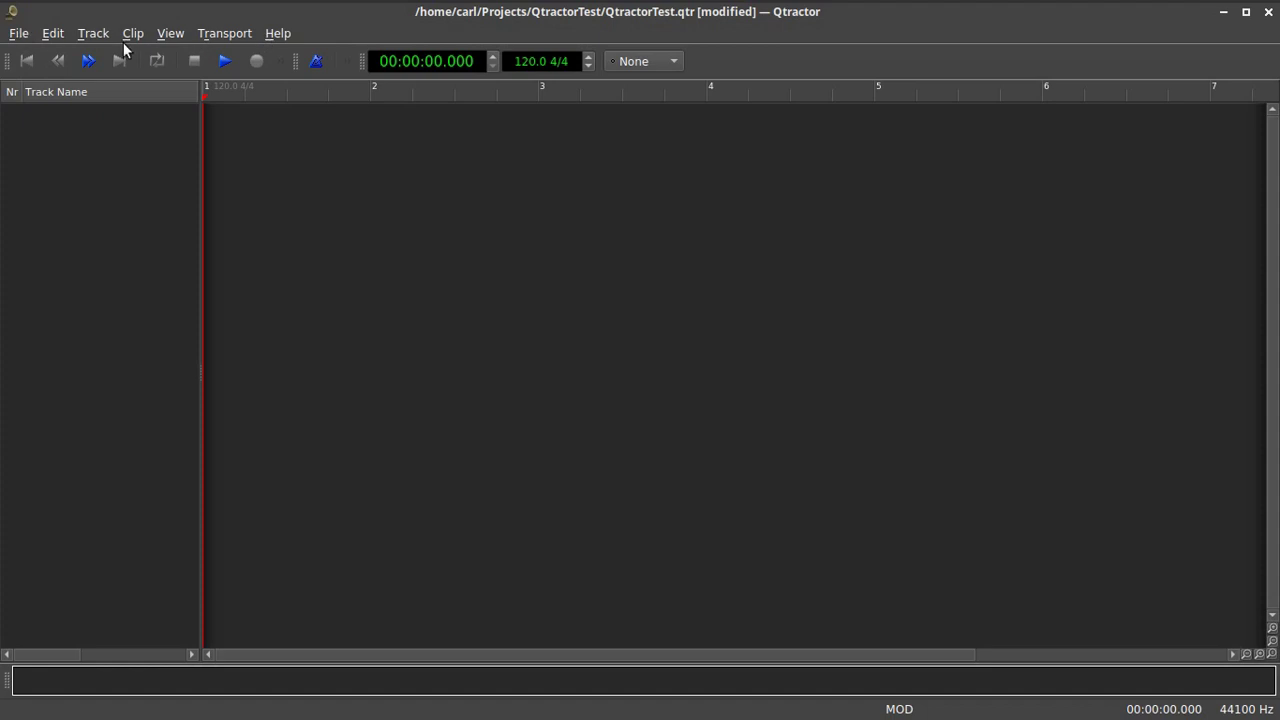
# - Check the track area's context menu, then send a MIDI Panic from the toolbar overflow
pyautogui.rightClick(422, 190)
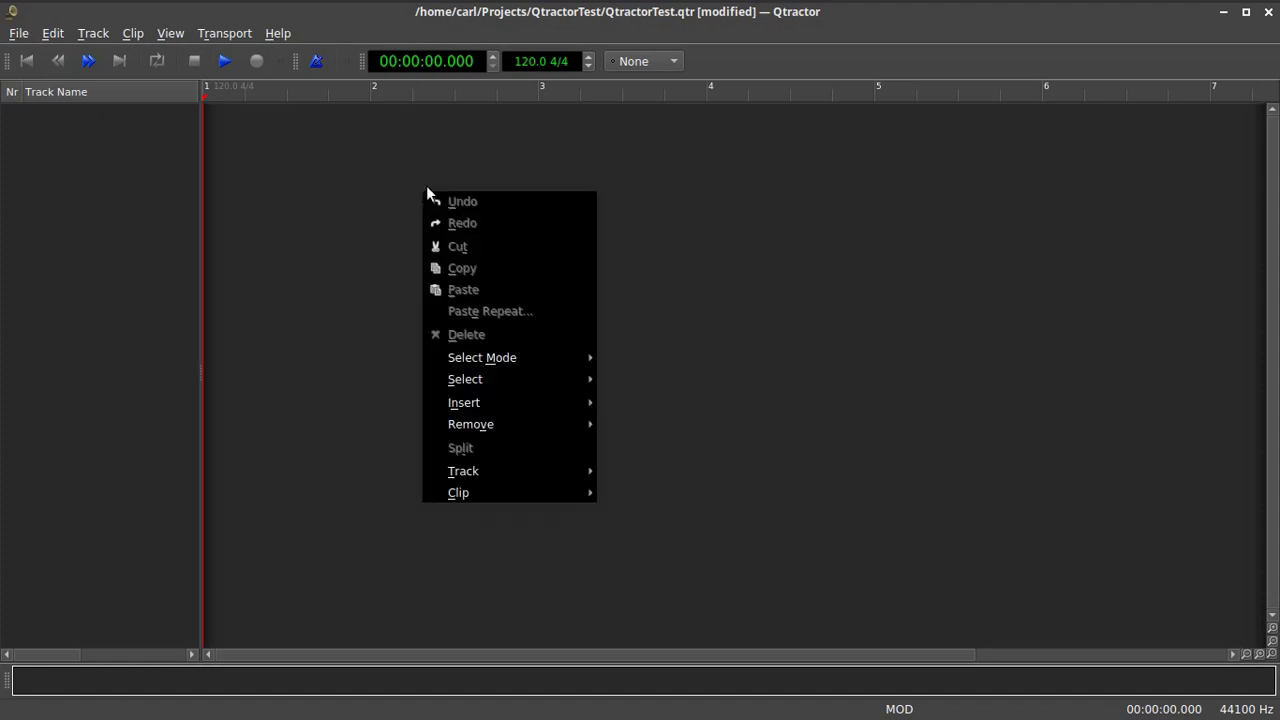
pyautogui.click(842, 249)
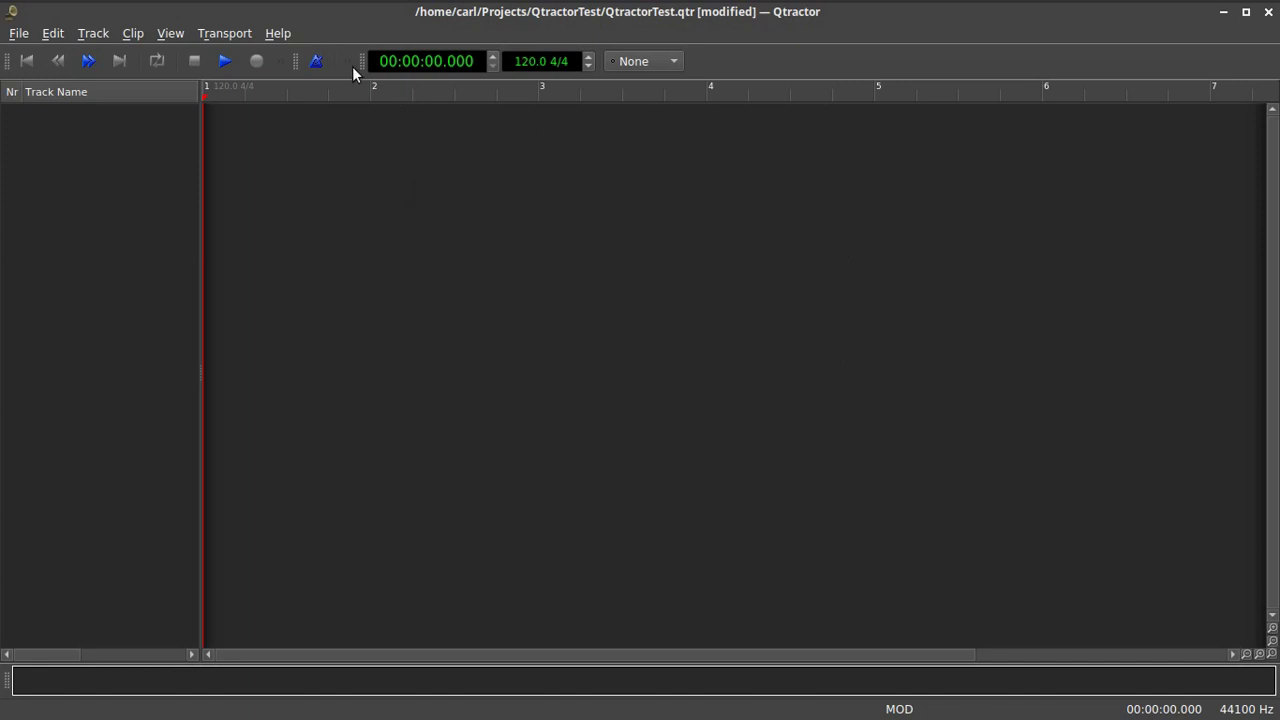
pyautogui.moveTo(362, 62)
pyautogui.mouseDown()
pyautogui.moveTo(556, 63)
pyautogui.moveTo(360, 61)
pyautogui.mouseUp()
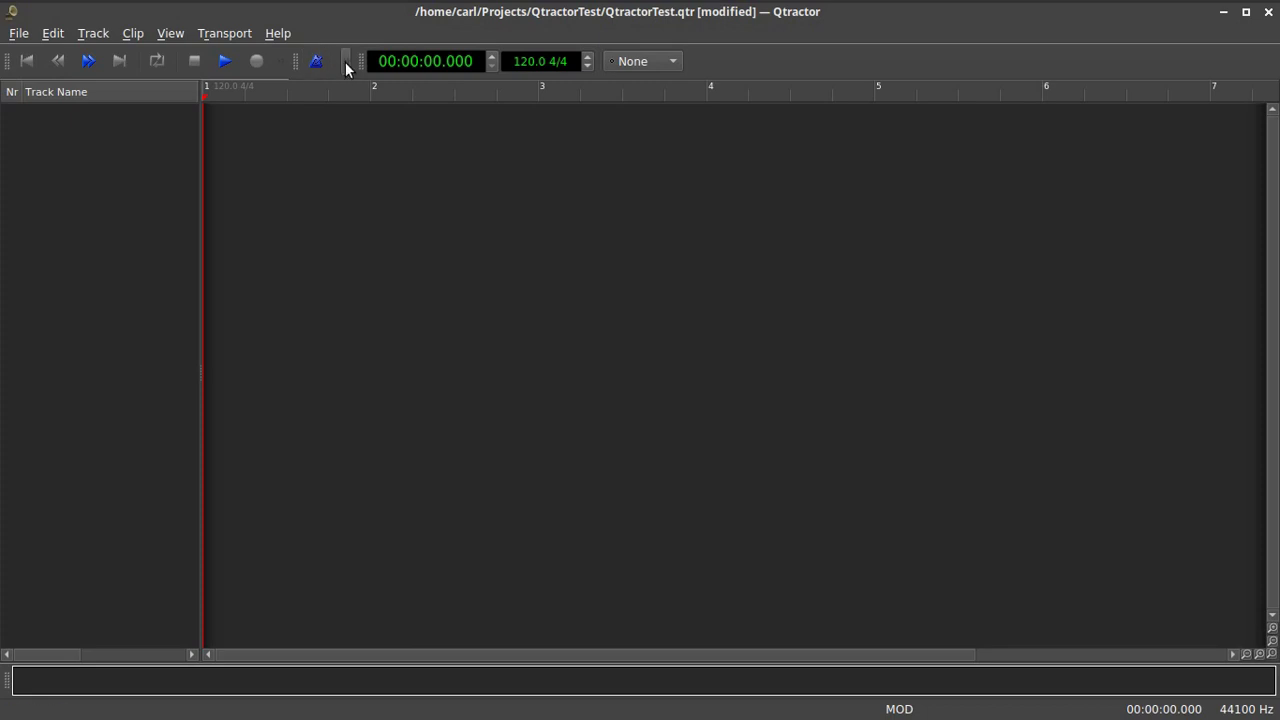
pyautogui.click(346, 64)
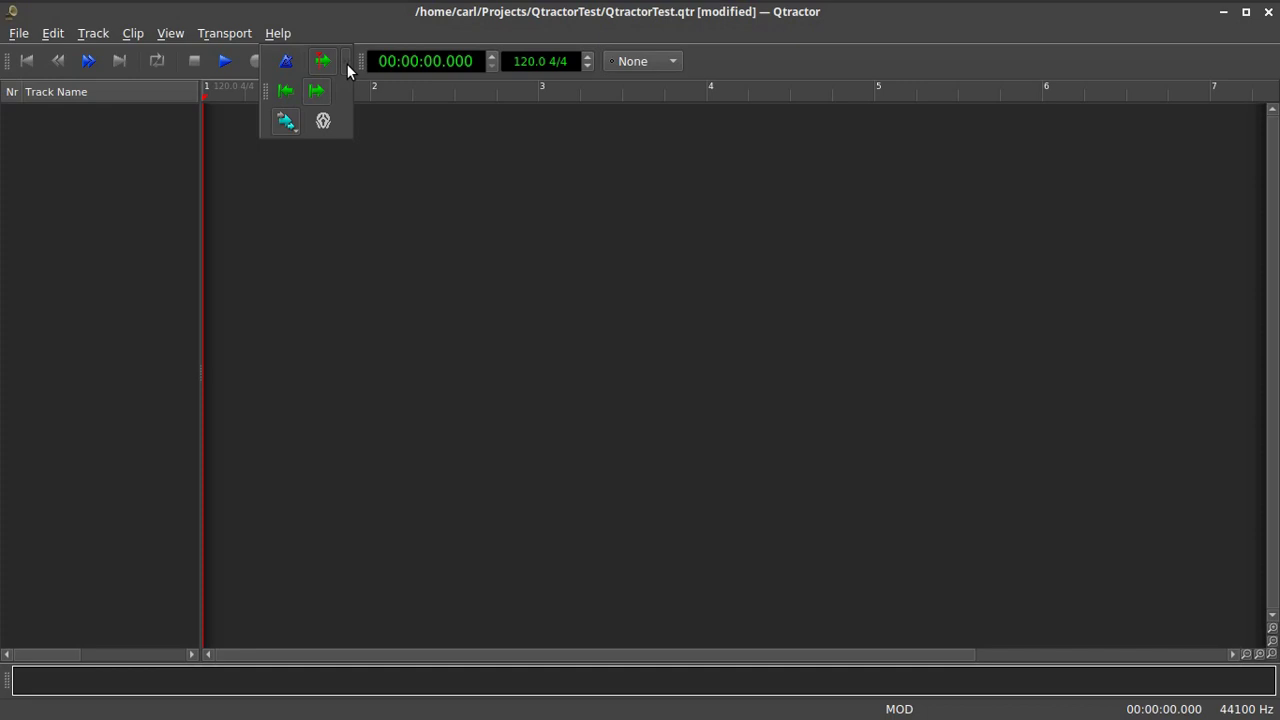
pyautogui.click(323, 121)
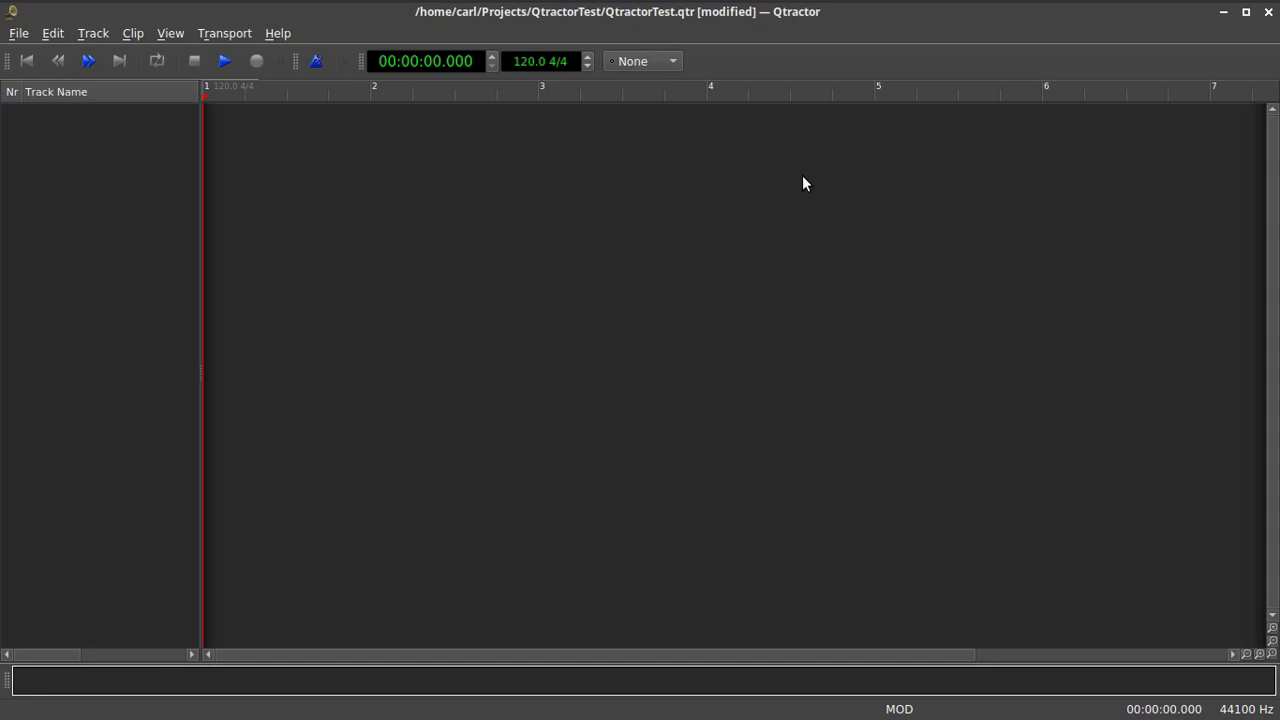
# - In View > Options, set the Display color theme to Custom2, cancelling its palette editor
pyautogui.click(170, 33)
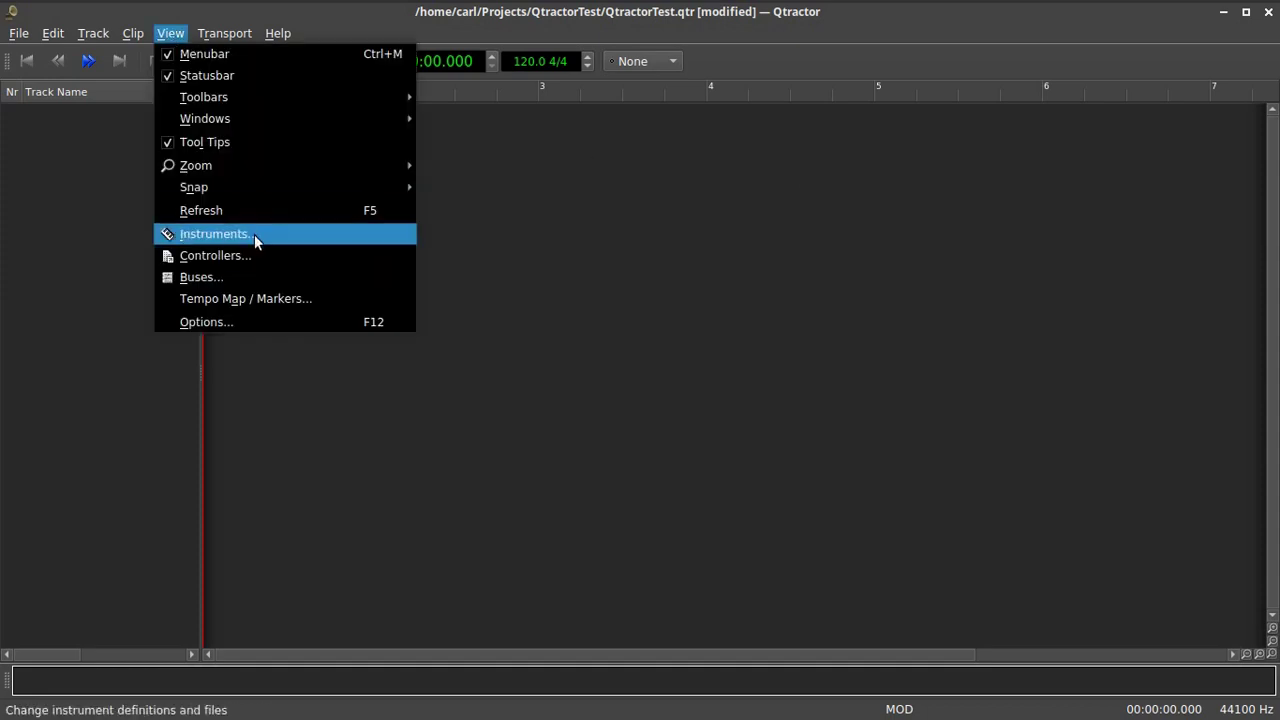
pyautogui.click(250, 321)
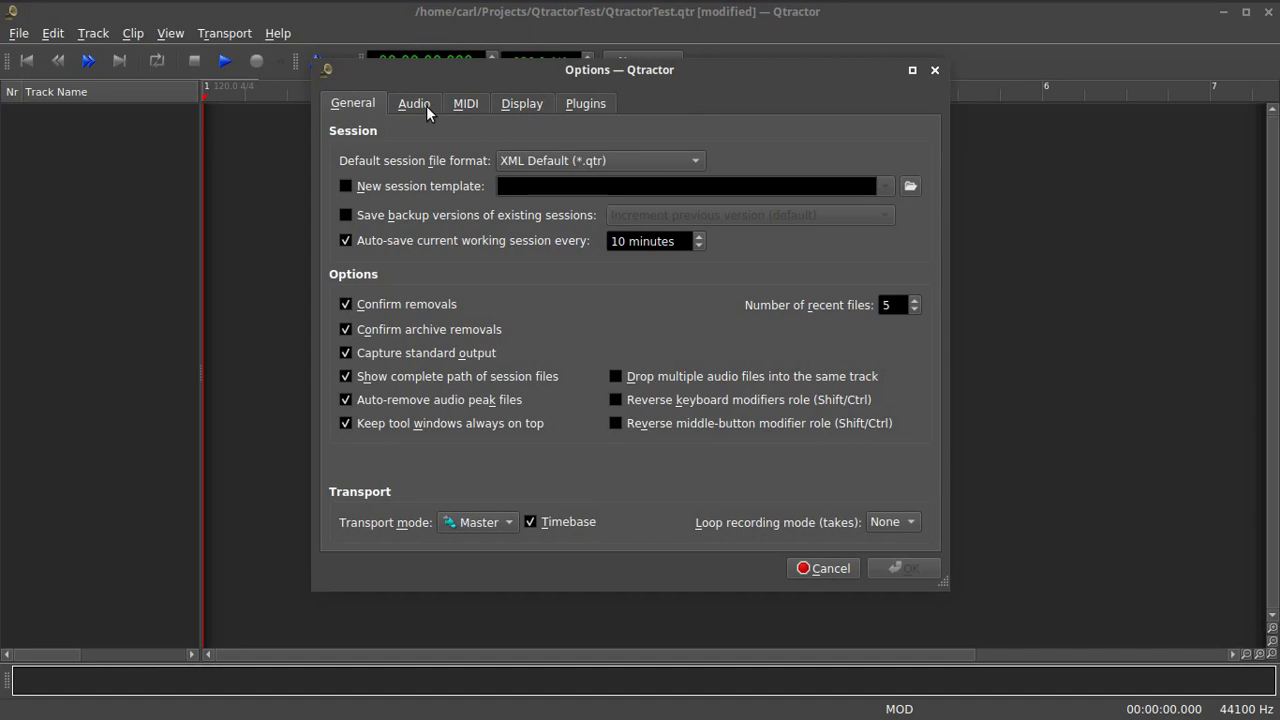
pyautogui.click(525, 105)
pyautogui.click(517, 308)
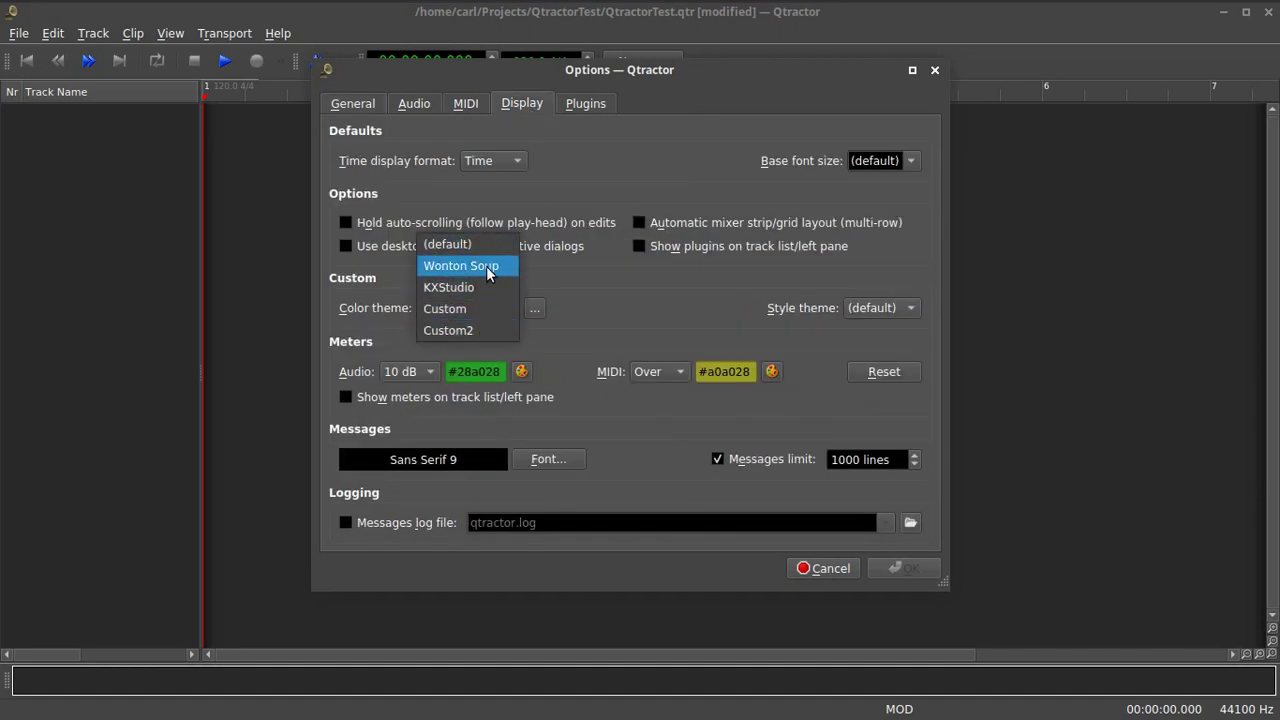
pyautogui.click(536, 309)
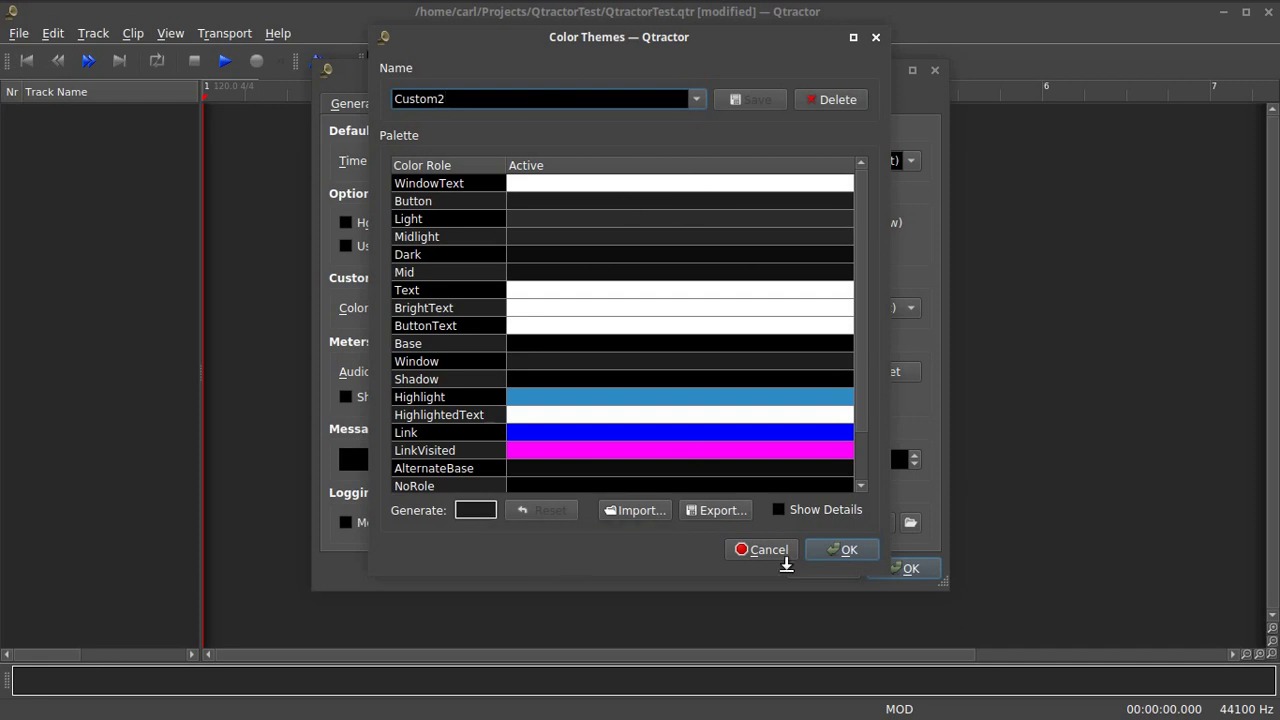
pyautogui.click(769, 551)
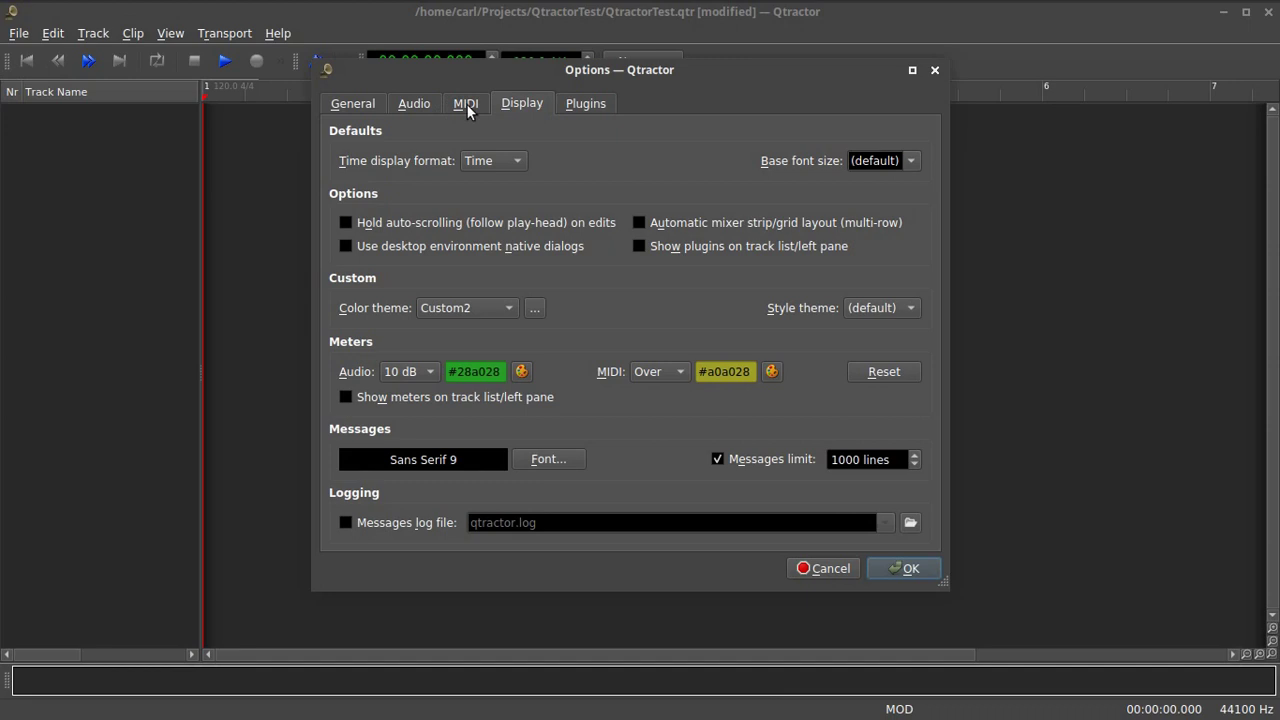
# - Browse the Audio, Display, MIDI and General preference tabs, ending on the Plugins tab
pyautogui.click(423, 106)
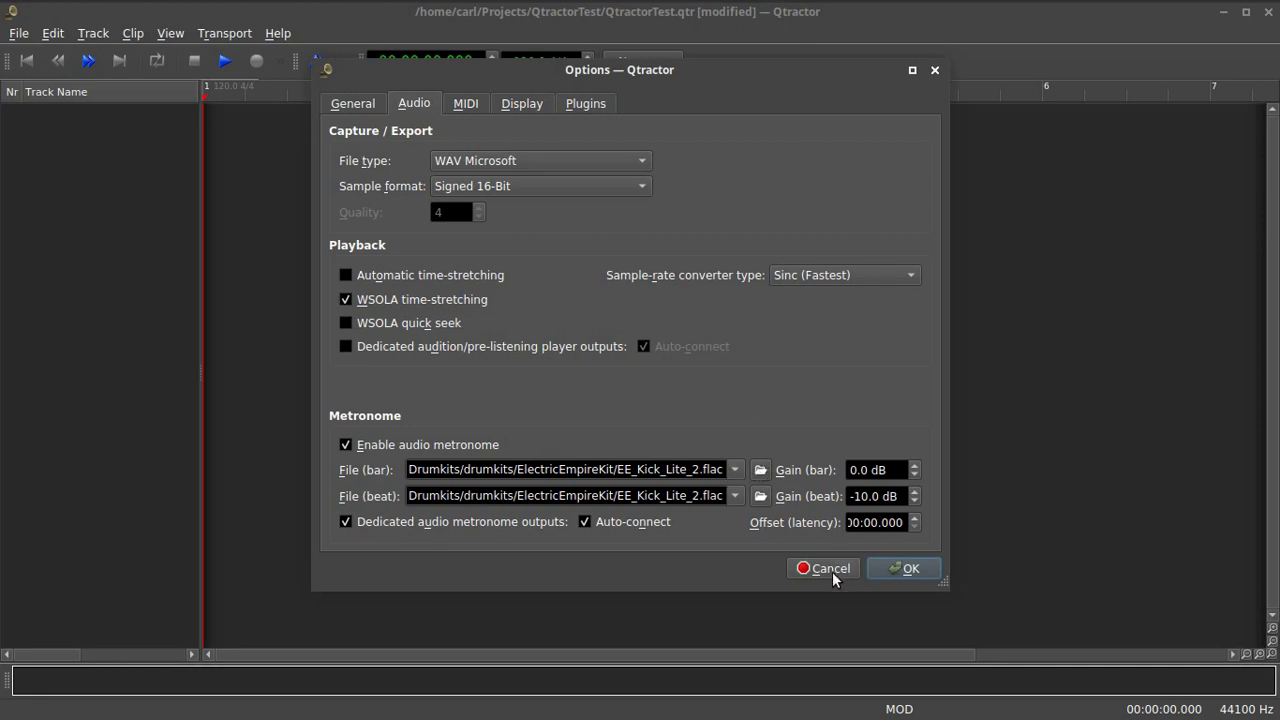
pyautogui.click(530, 103)
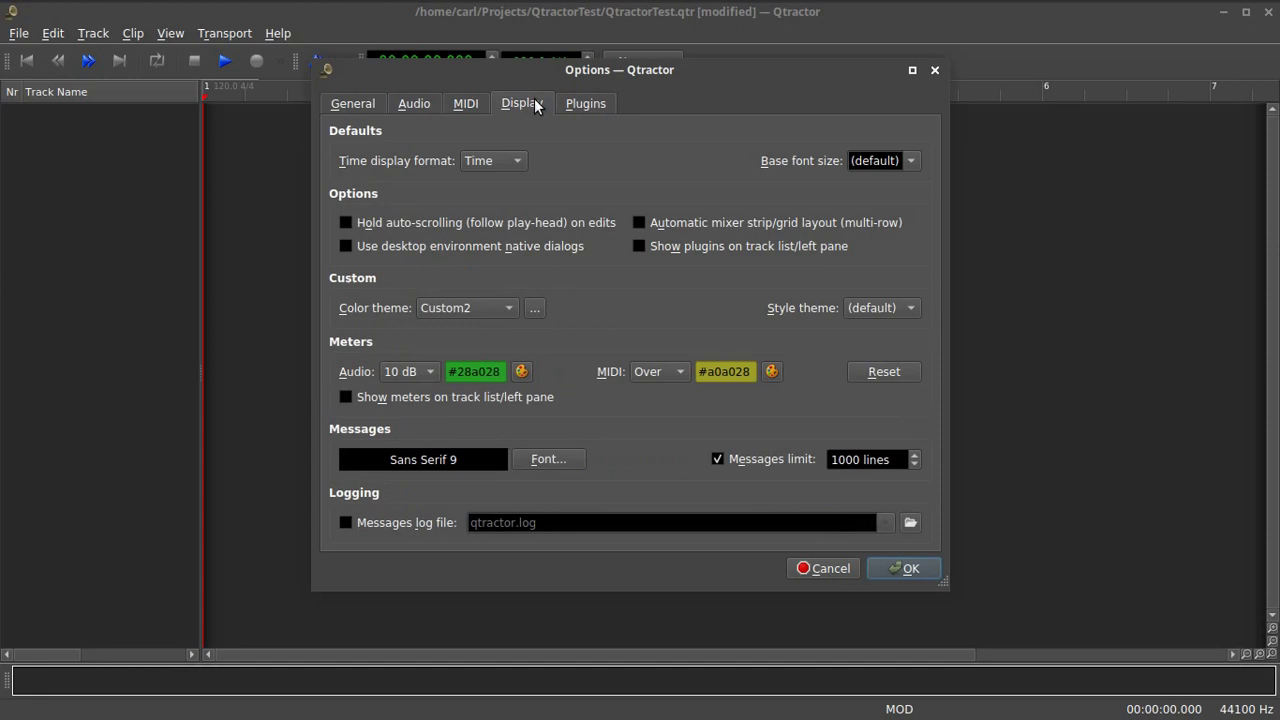
pyautogui.click(470, 104)
pyautogui.click(418, 104)
pyautogui.click(355, 103)
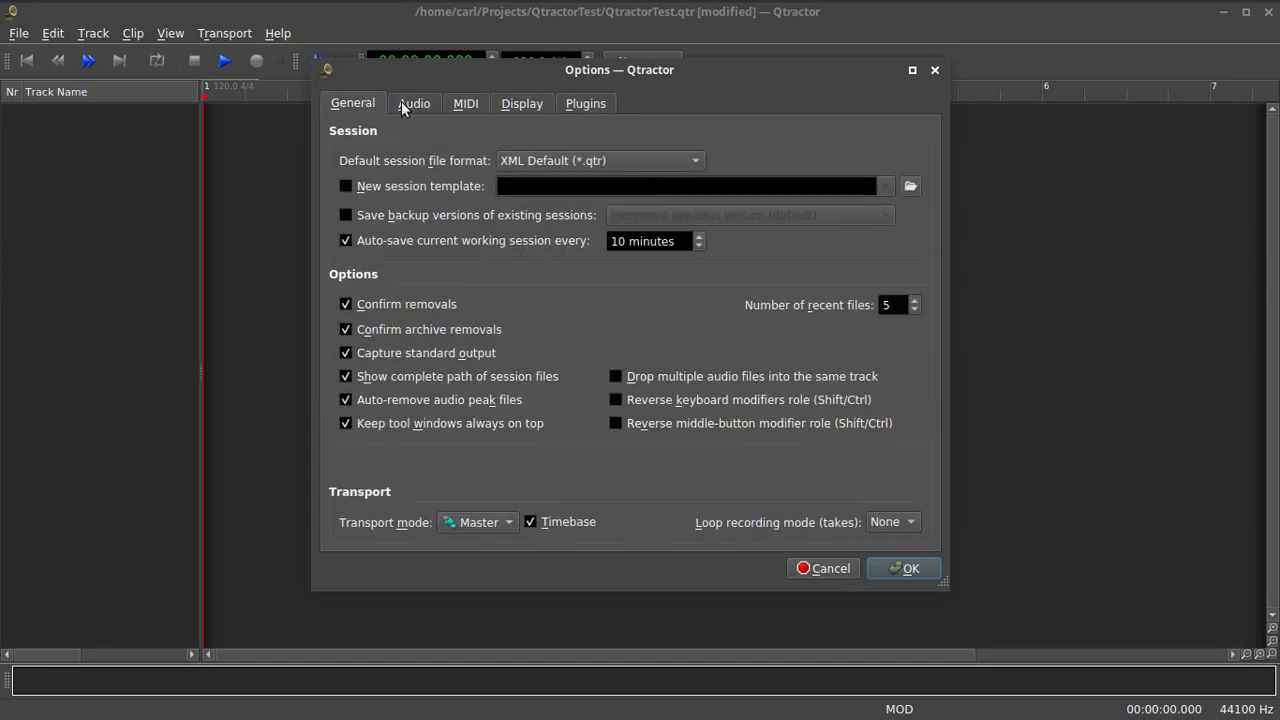
pyautogui.click(414, 103)
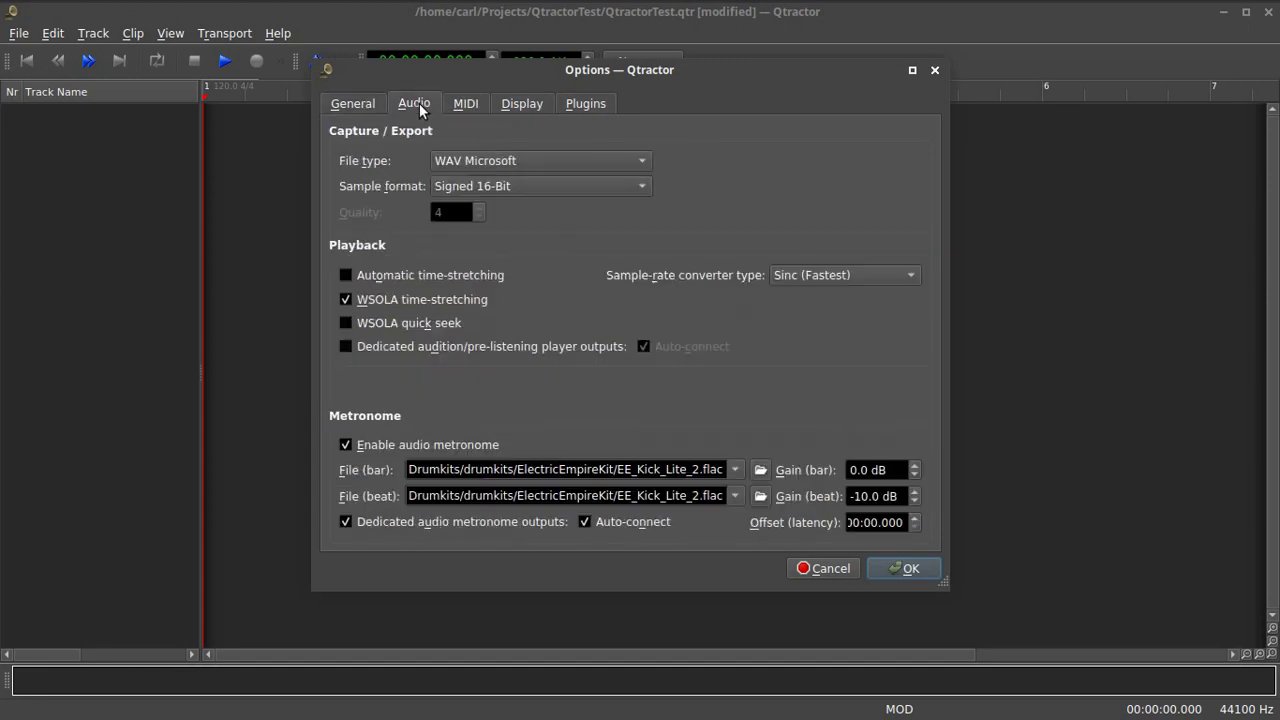
pyautogui.click(466, 103)
pyautogui.click(522, 103)
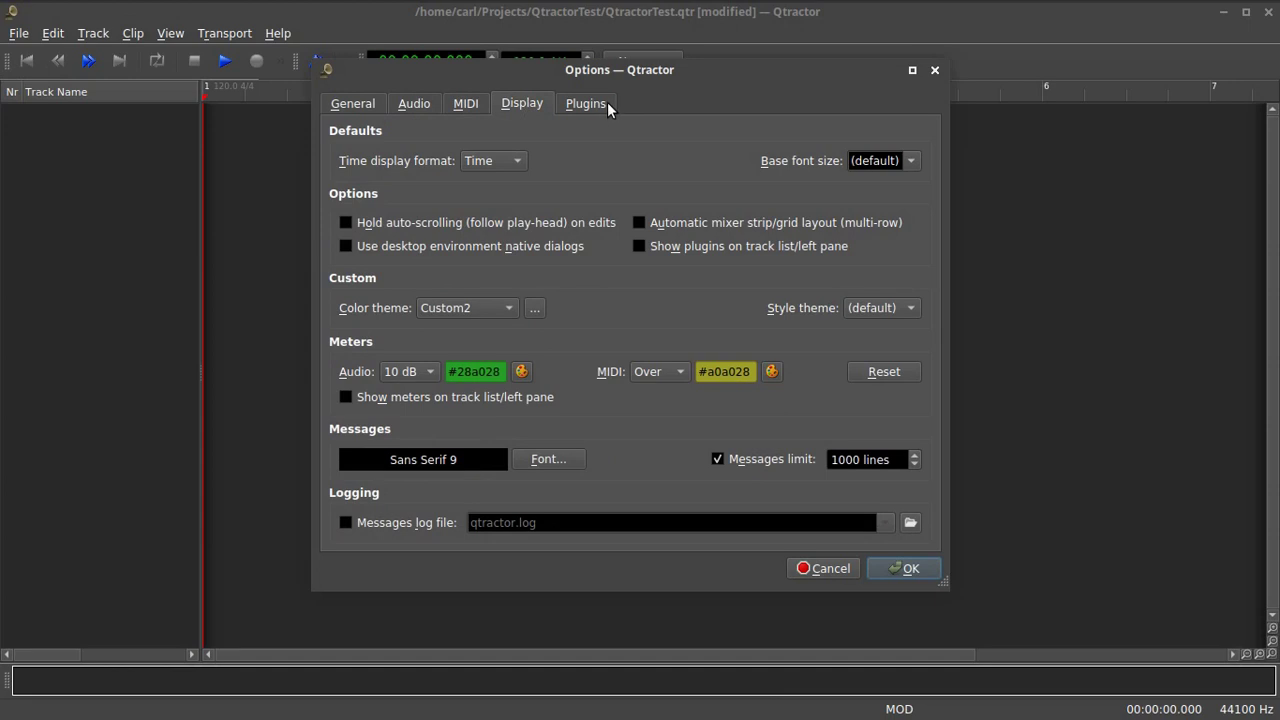
pyautogui.click(606, 103)
pyautogui.click(518, 103)
pyautogui.click(465, 103)
pyautogui.click(414, 103)
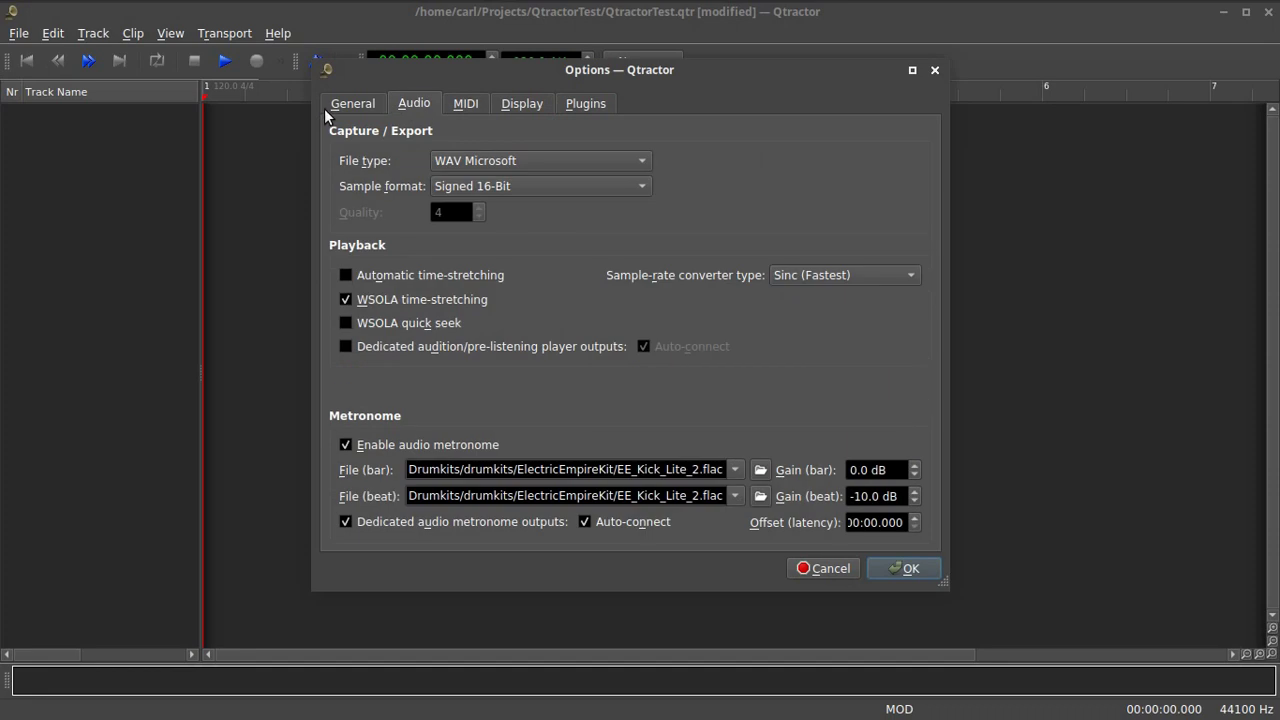
pyautogui.click(575, 108)
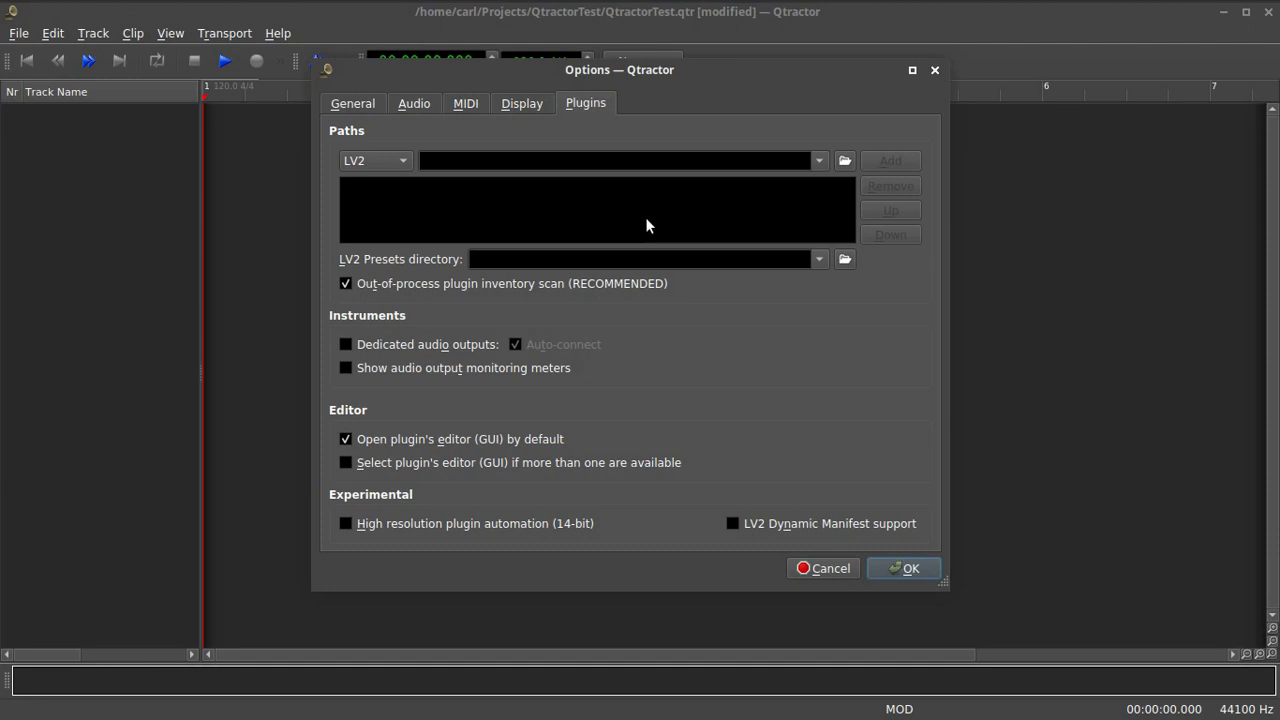
# - Keep LV2 as the plugin path type and cancel the Options dialog
pyautogui.click(405, 163)
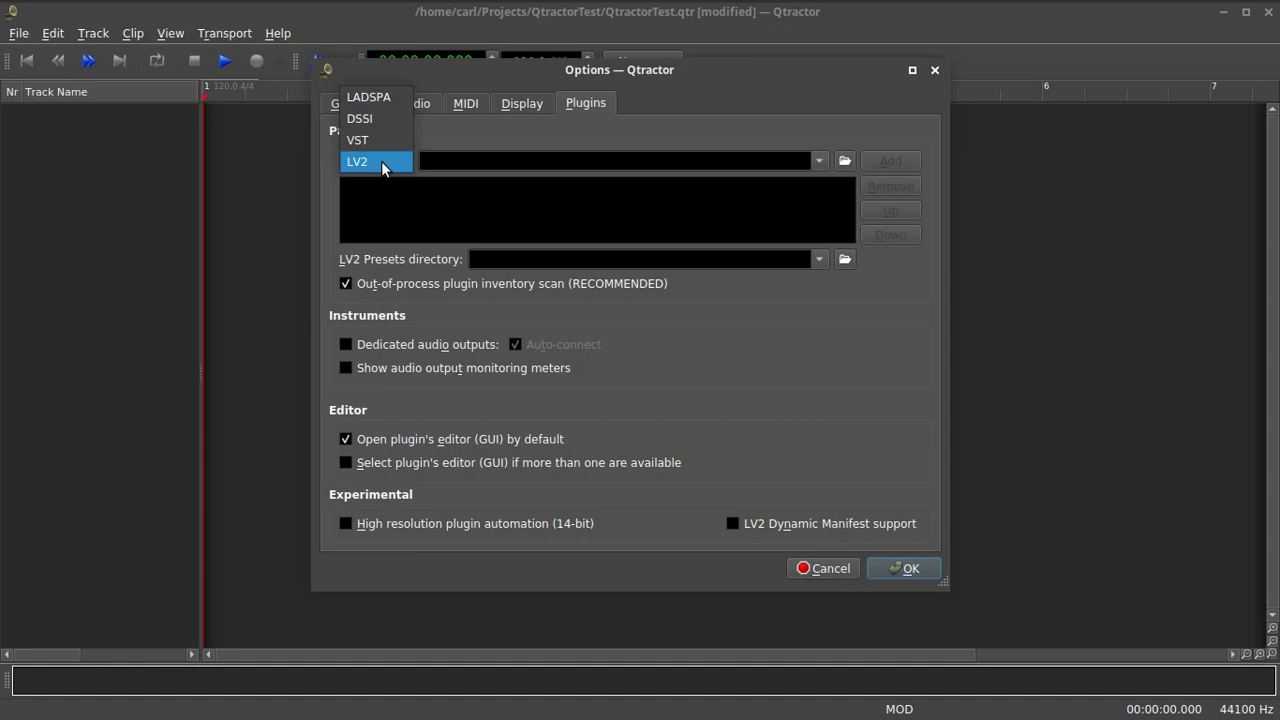
pyautogui.click(474, 120)
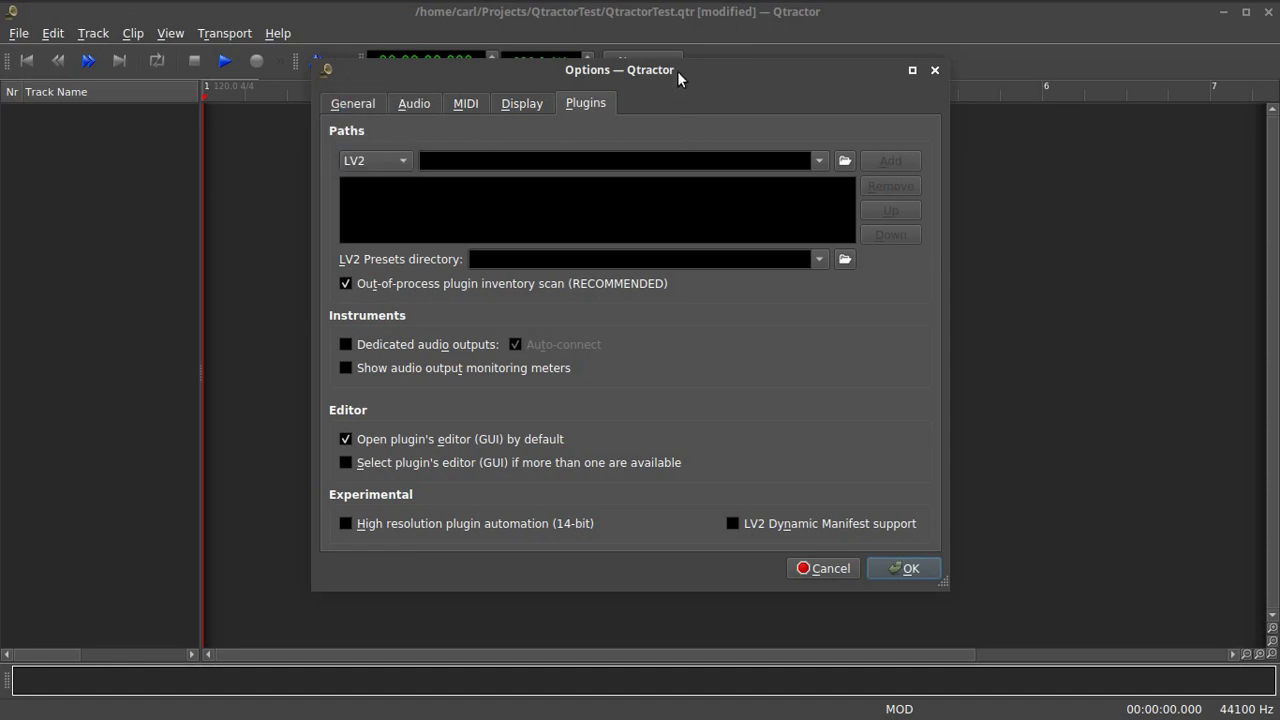
pyautogui.click(838, 568)
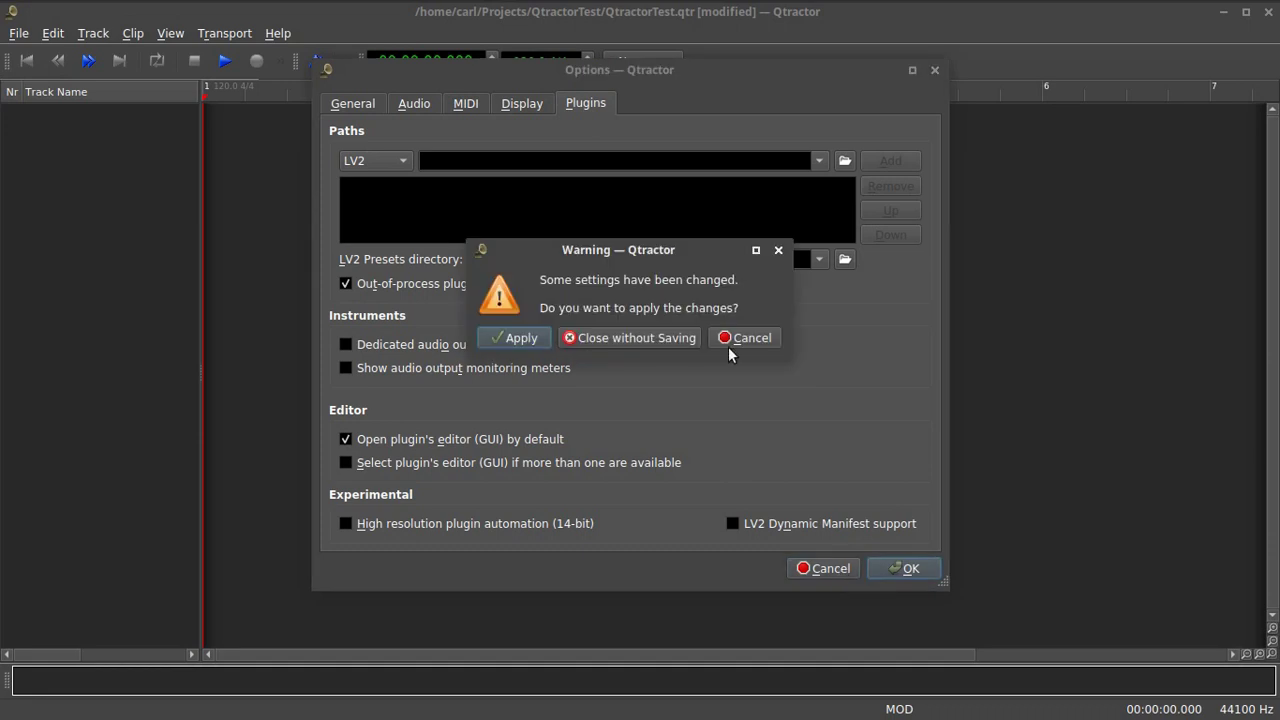
# - Close preferences without saving, then start a new track with Track > Add Track
pyautogui.click(667, 334)
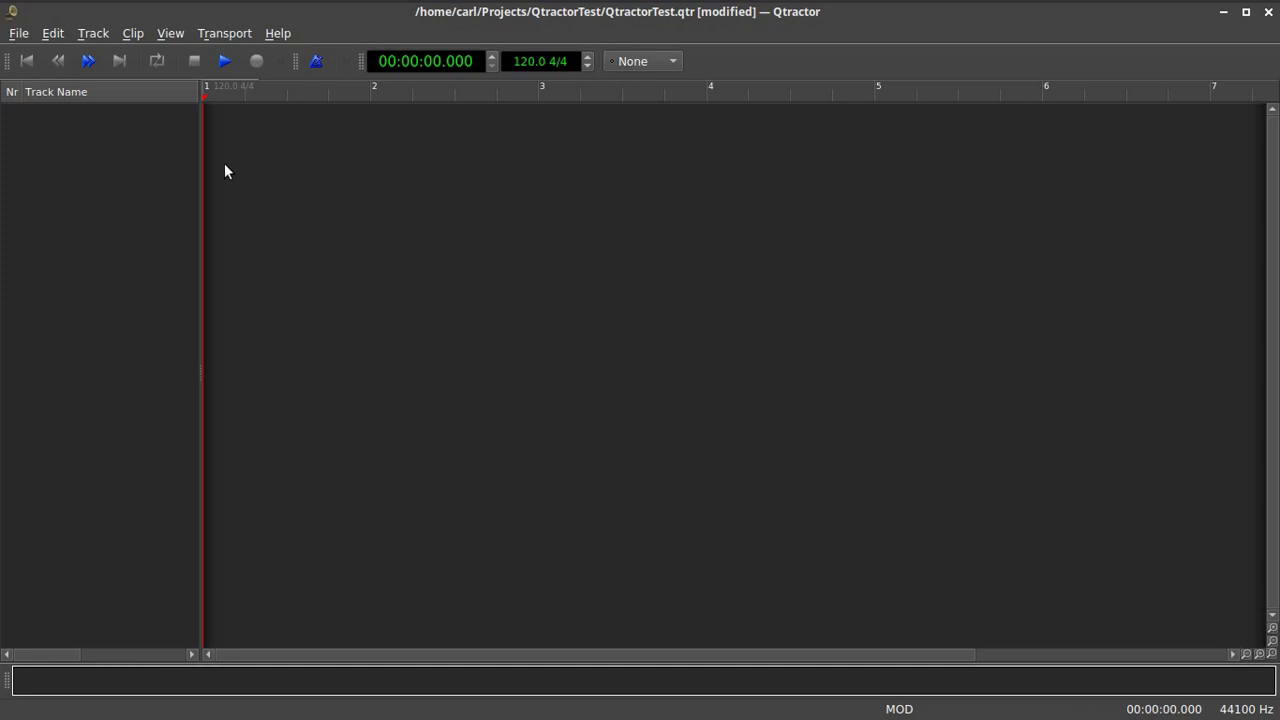
pyautogui.click(93, 33)
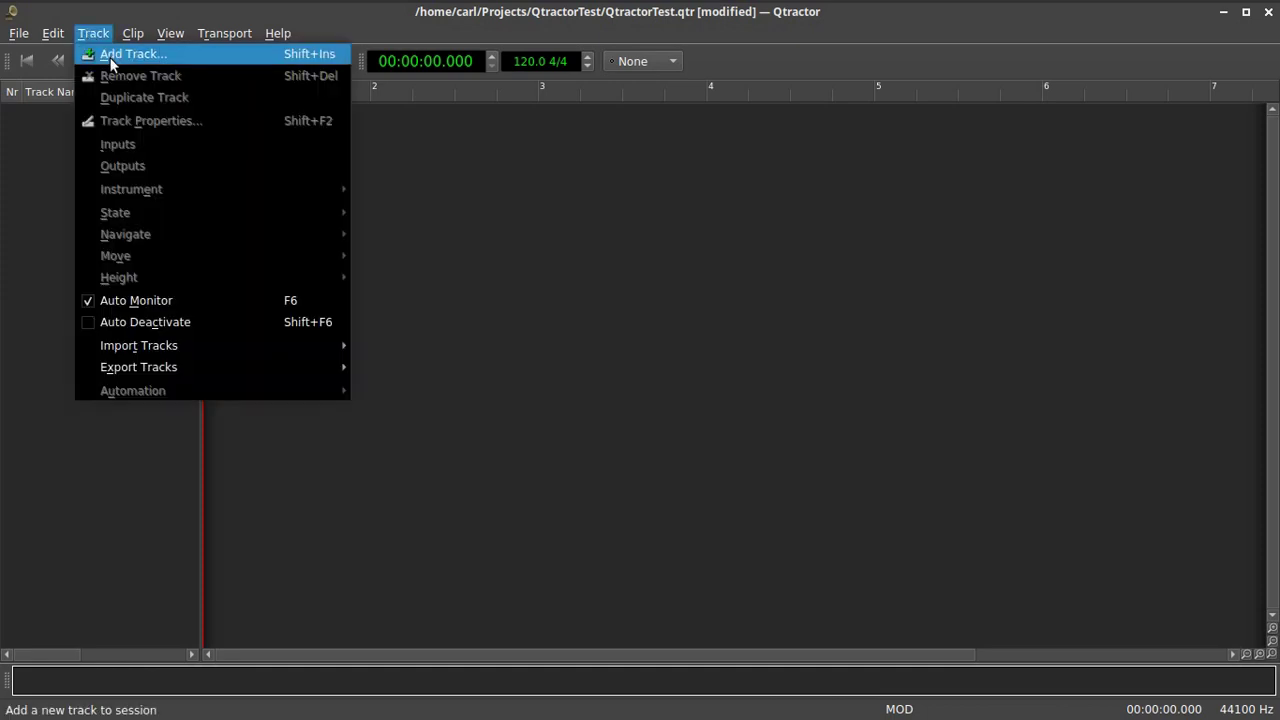
pyautogui.click(126, 52)
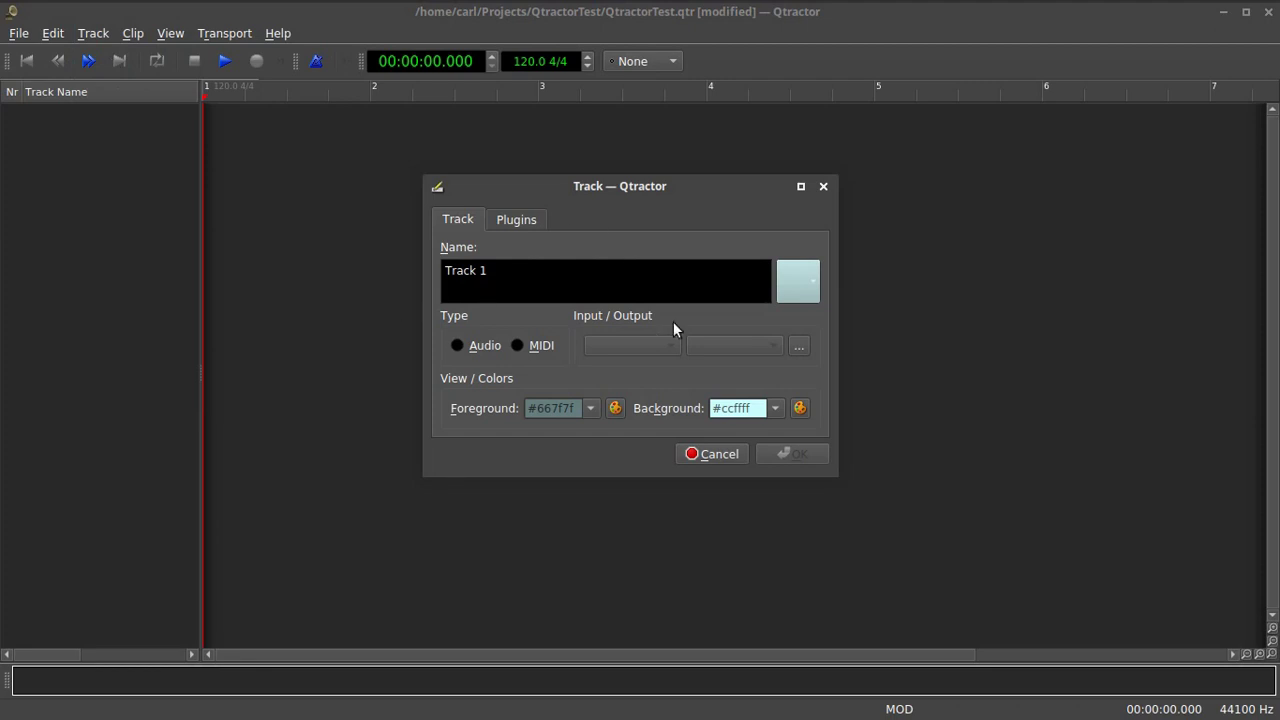
# - Make Track 1 a MIDI track and review the Master bus settings
pyautogui.click(520, 344)
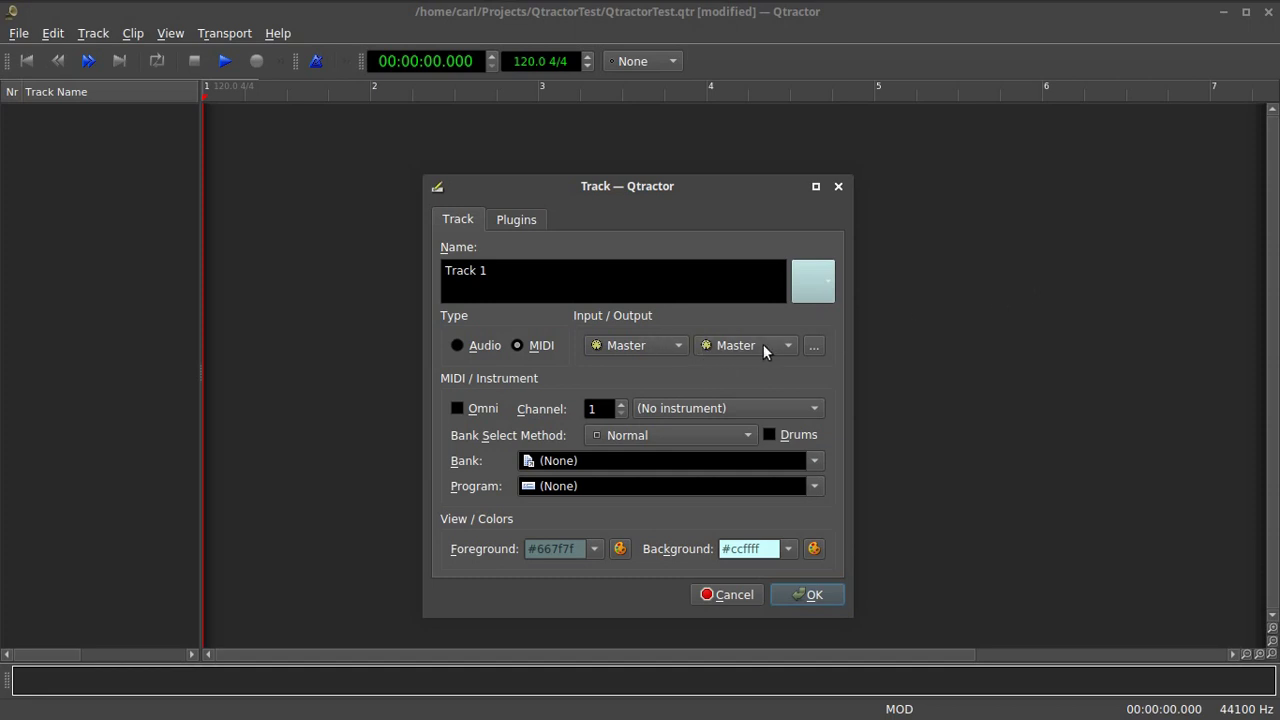
pyautogui.click(815, 350)
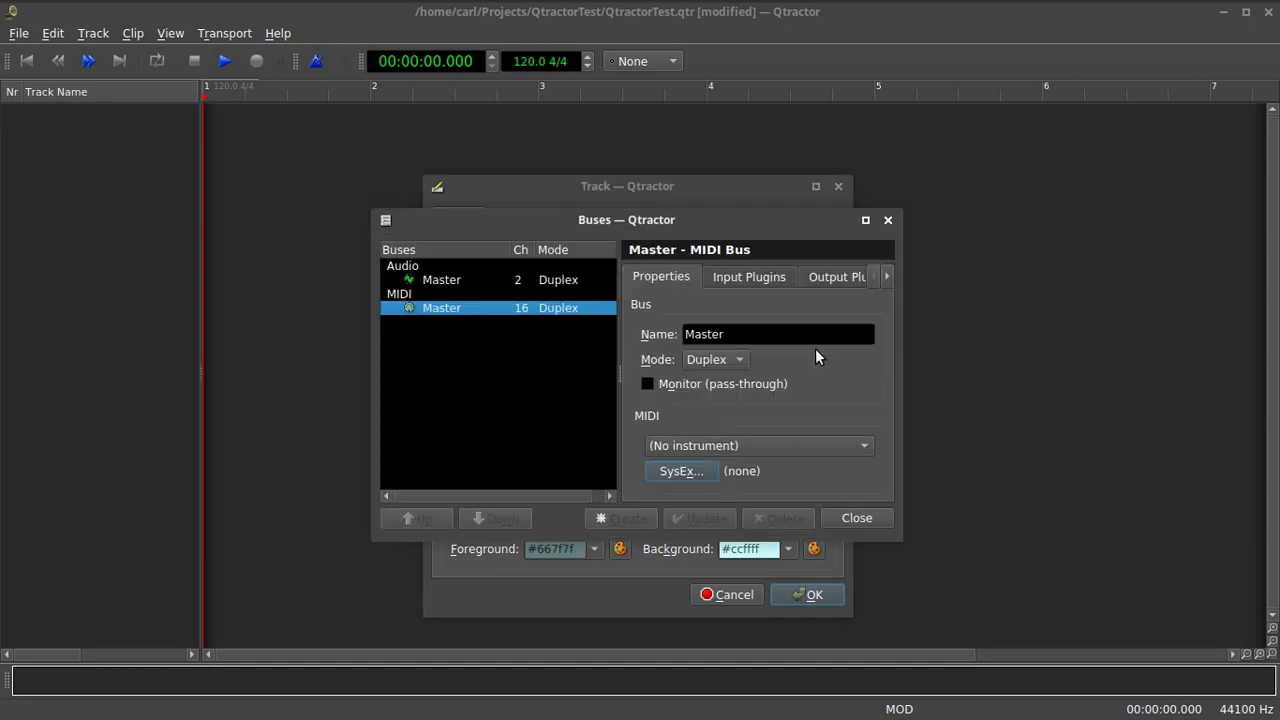
pyautogui.click(890, 221)
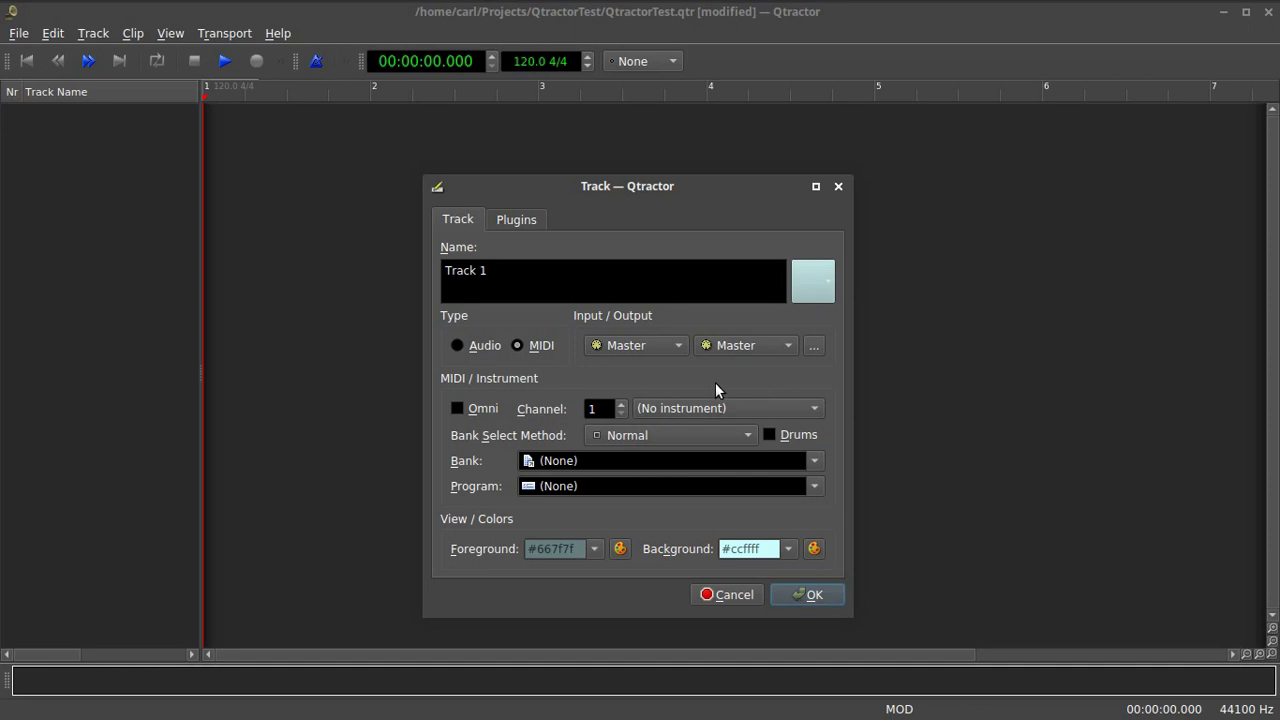
# - Rename the track from 'Track 1' to 'Synth', leaving no icon assigned
pyautogui.click(528, 280)
pyautogui.moveTo(528, 280); pyautogui.dragTo(134, 252)
pyautogui.write('Synth')
pyautogui.click(827, 284)
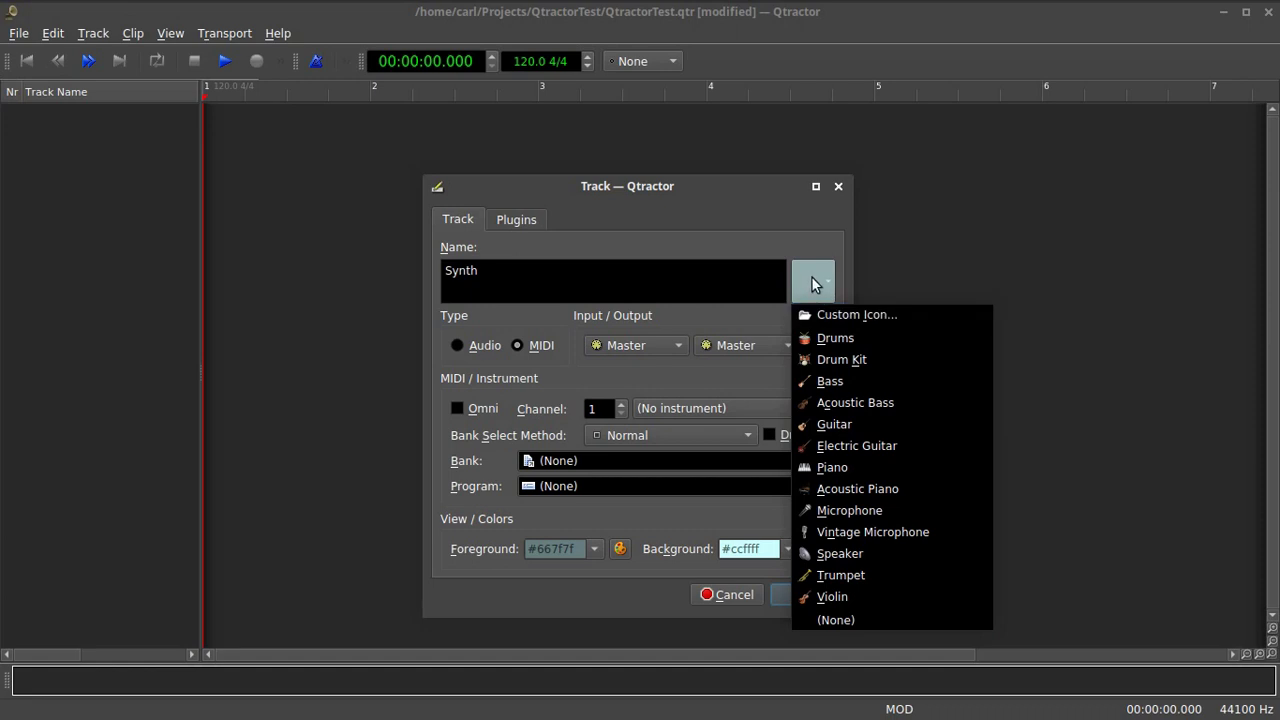
pyautogui.click(803, 245)
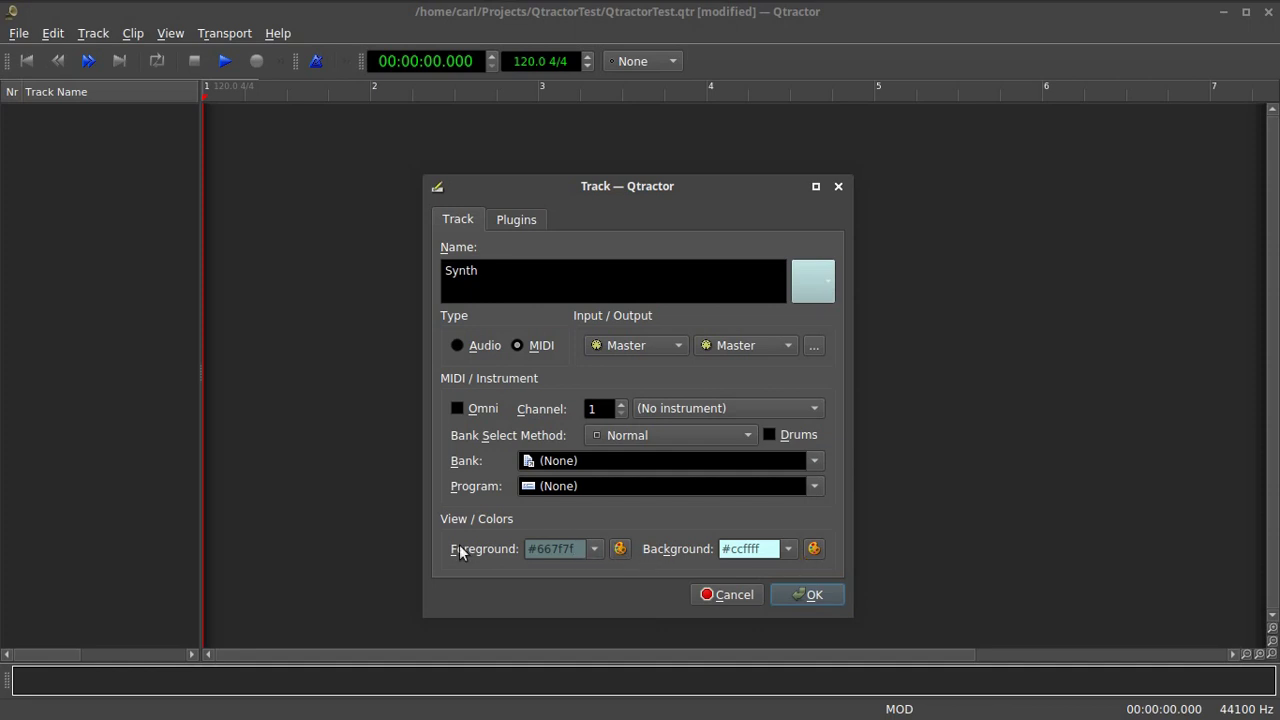
# - Give the Synth track a #aa0000 foreground and #ffaa00 background colour
pyautogui.click(620, 550)
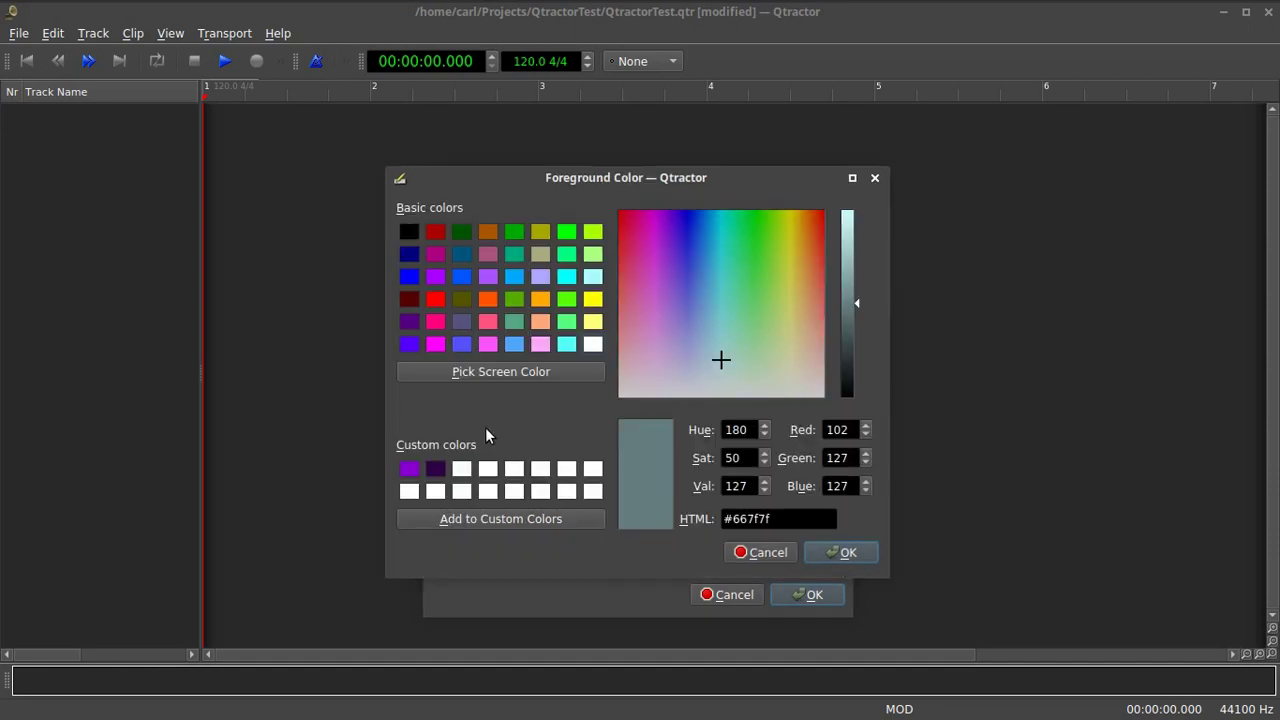
pyautogui.click(435, 231)
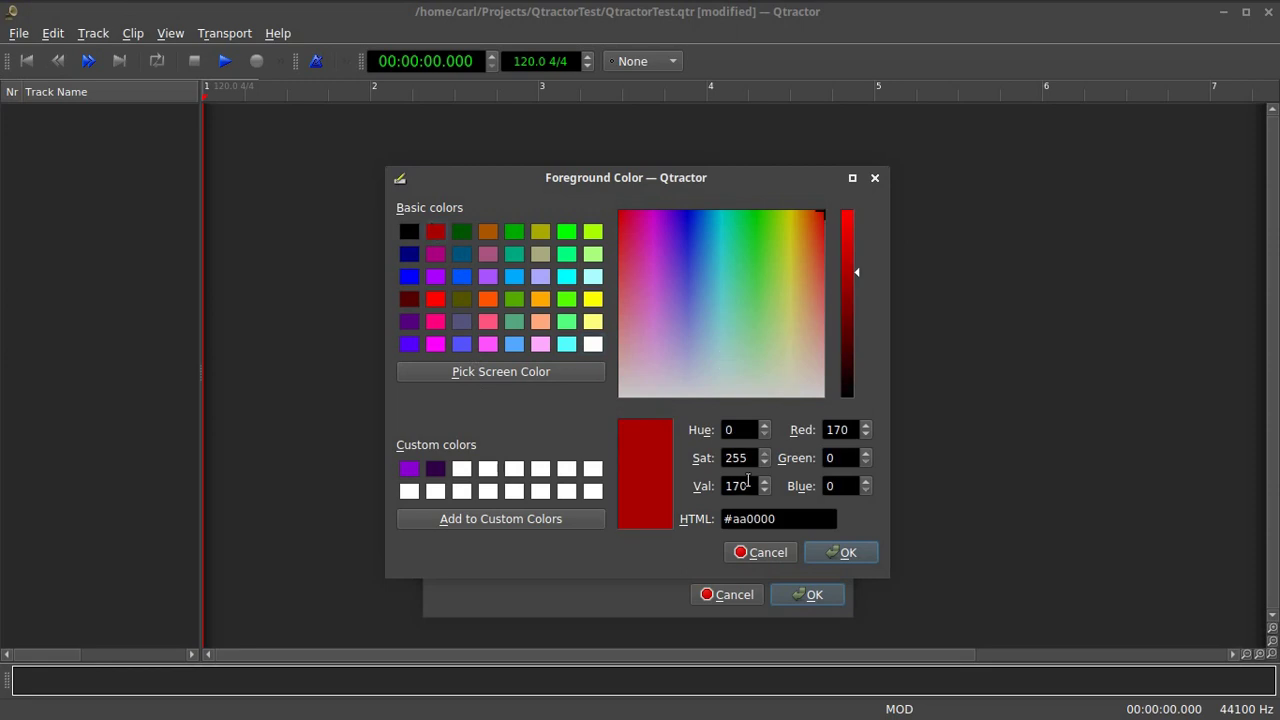
pyautogui.click(839, 553)
pyautogui.click(813, 550)
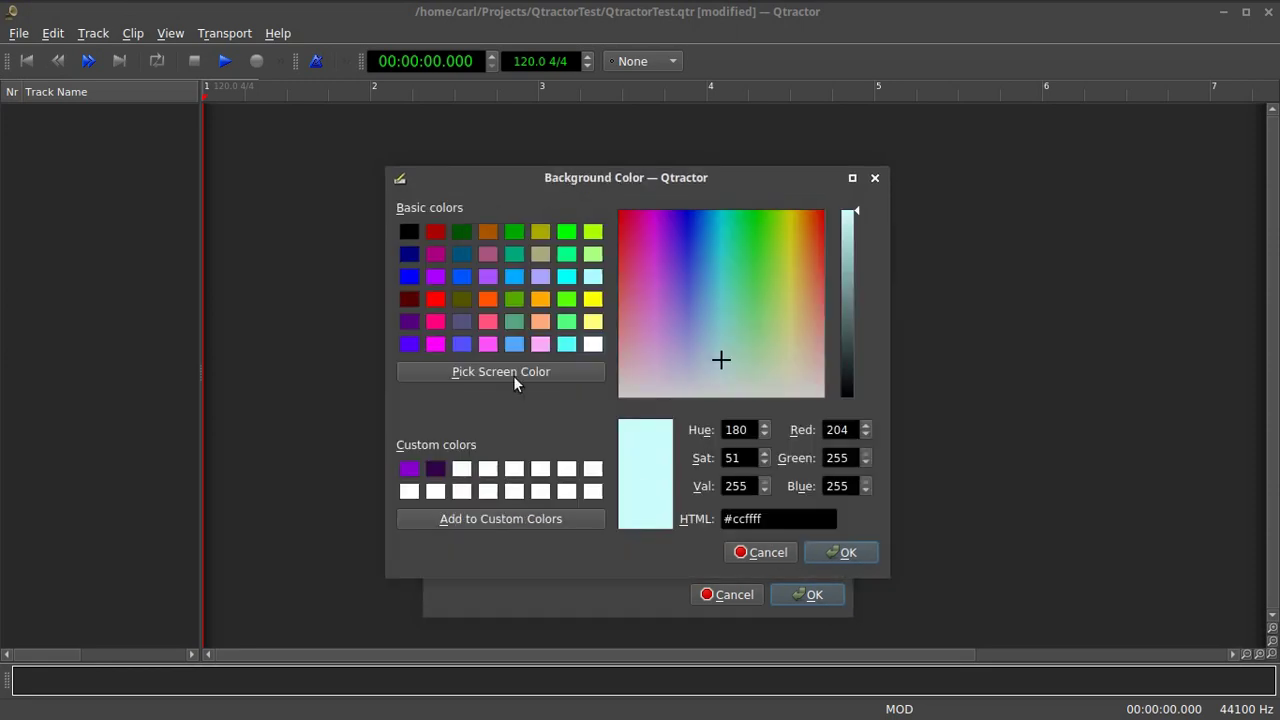
pyautogui.click(538, 299)
pyautogui.click(858, 553)
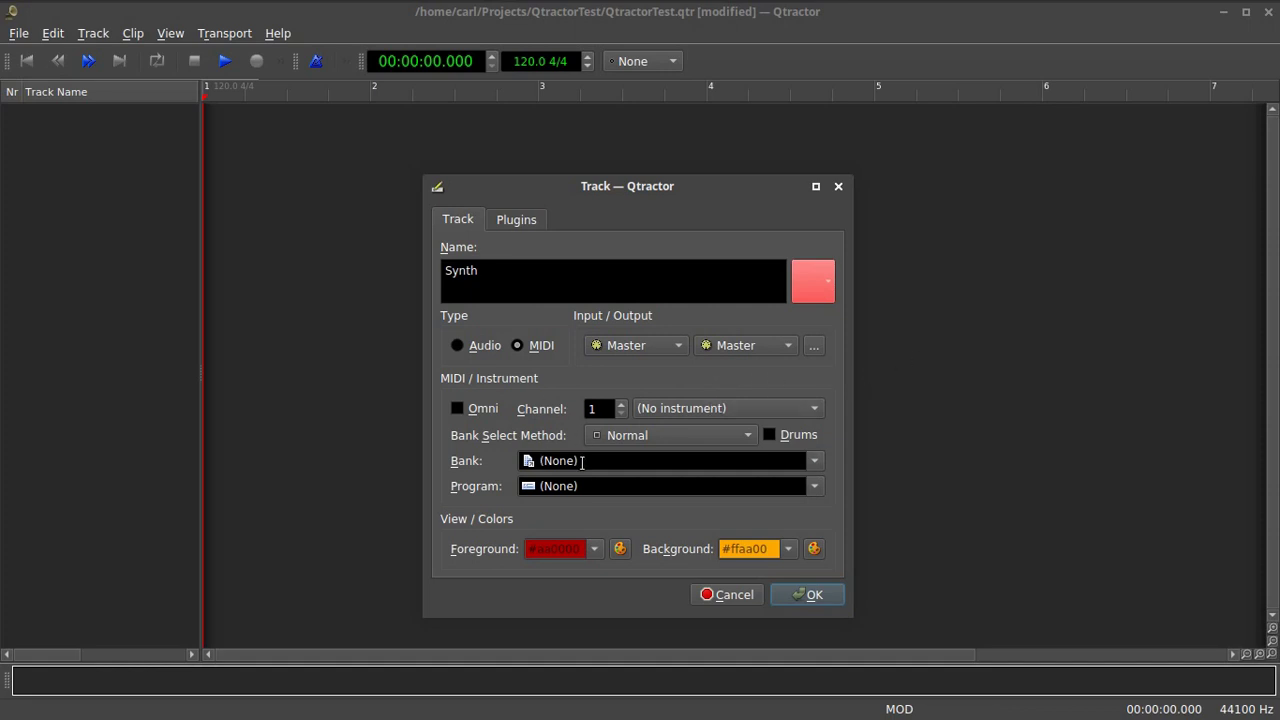
# - In the Synth track's plugin chooser, filter by 'zyn' and pick ZynAddSubFX
pyautogui.click(531, 221)
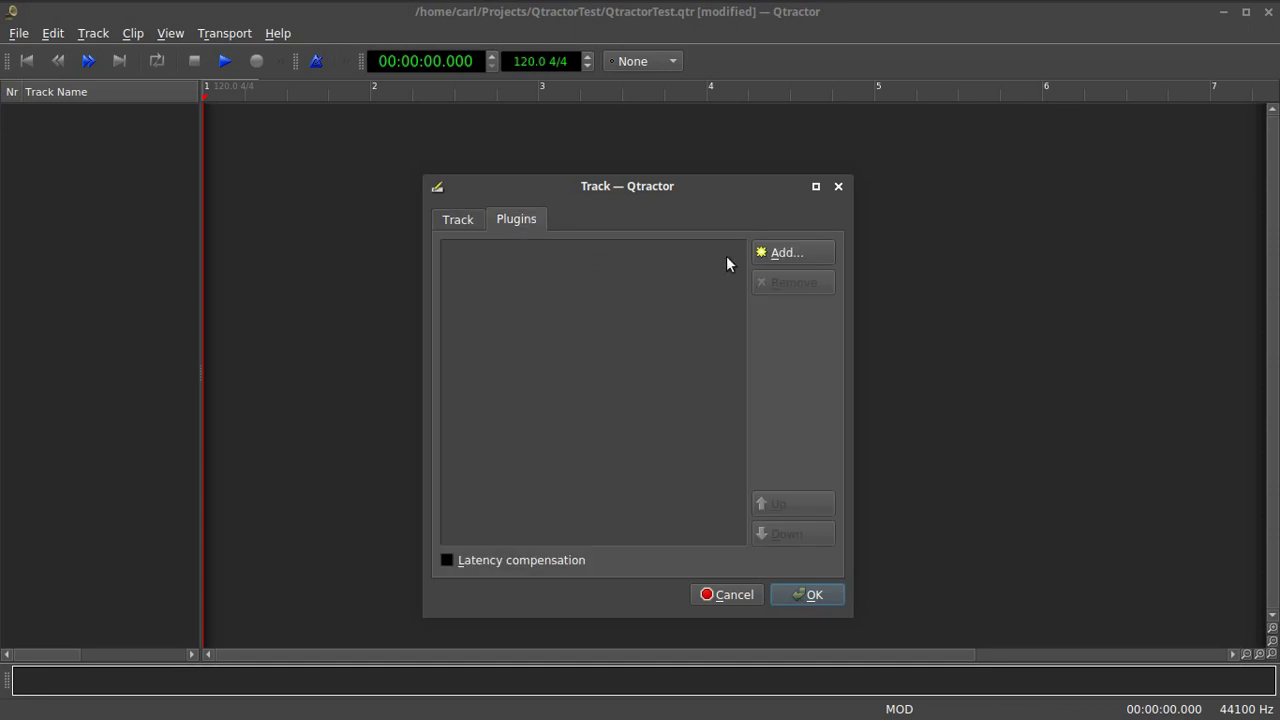
pyautogui.click(786, 253)
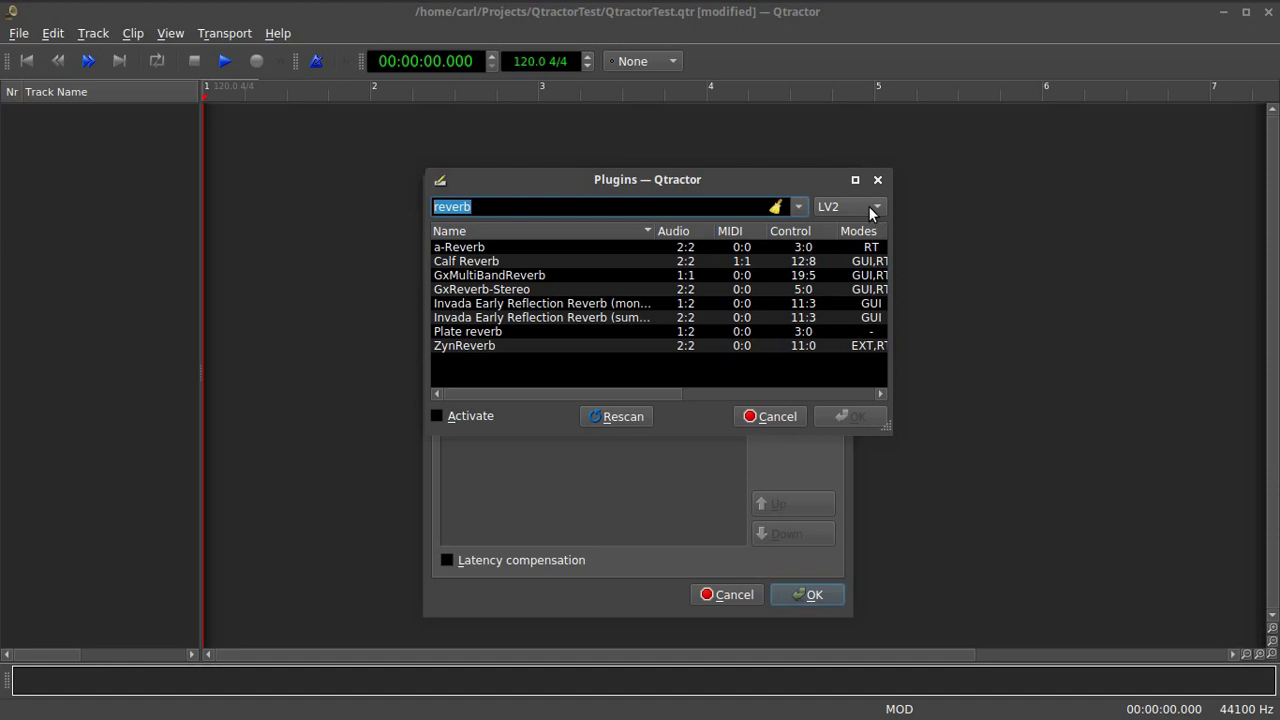
pyautogui.write('synth')
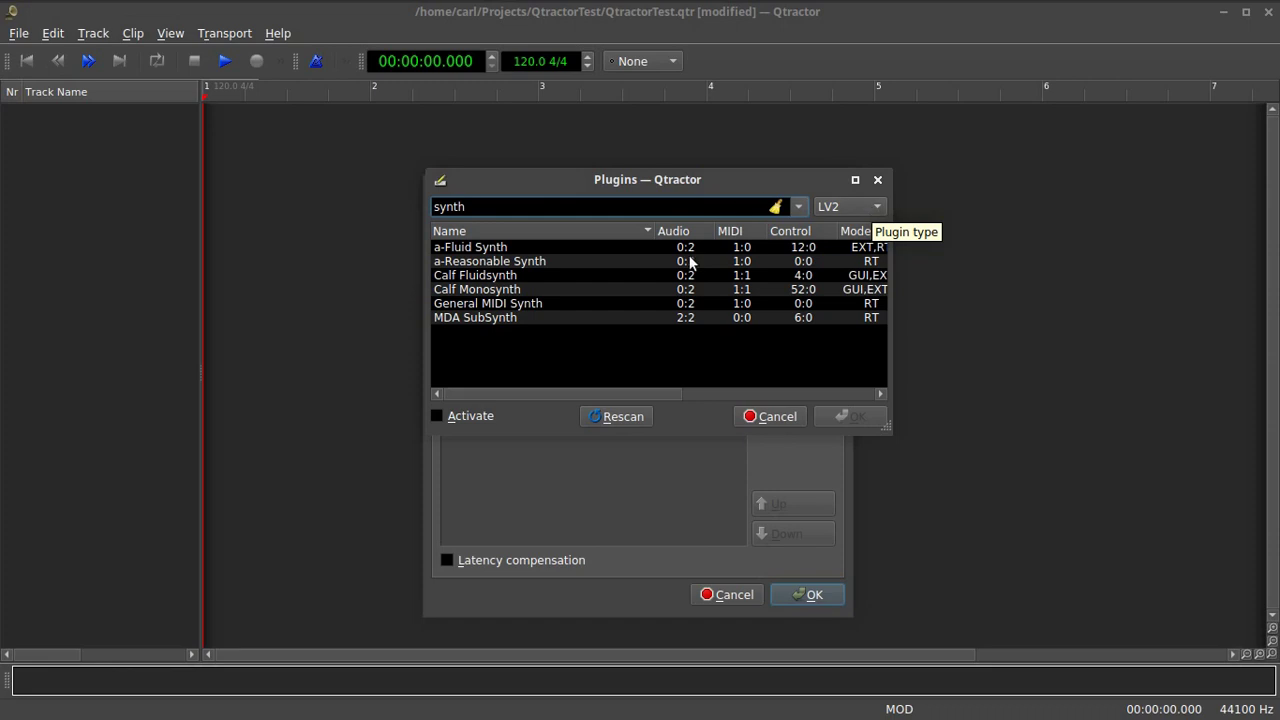
pyautogui.moveTo(532, 202); pyautogui.dragTo(363, 197)
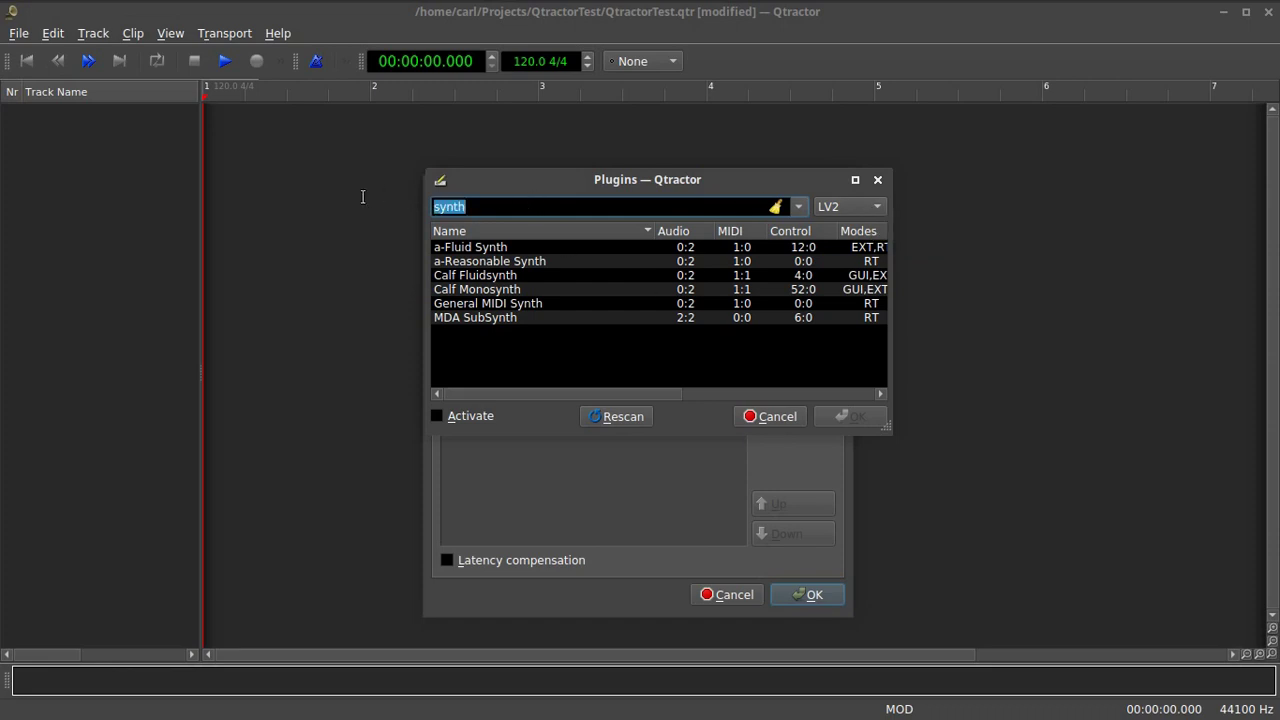
pyautogui.write('zyn')
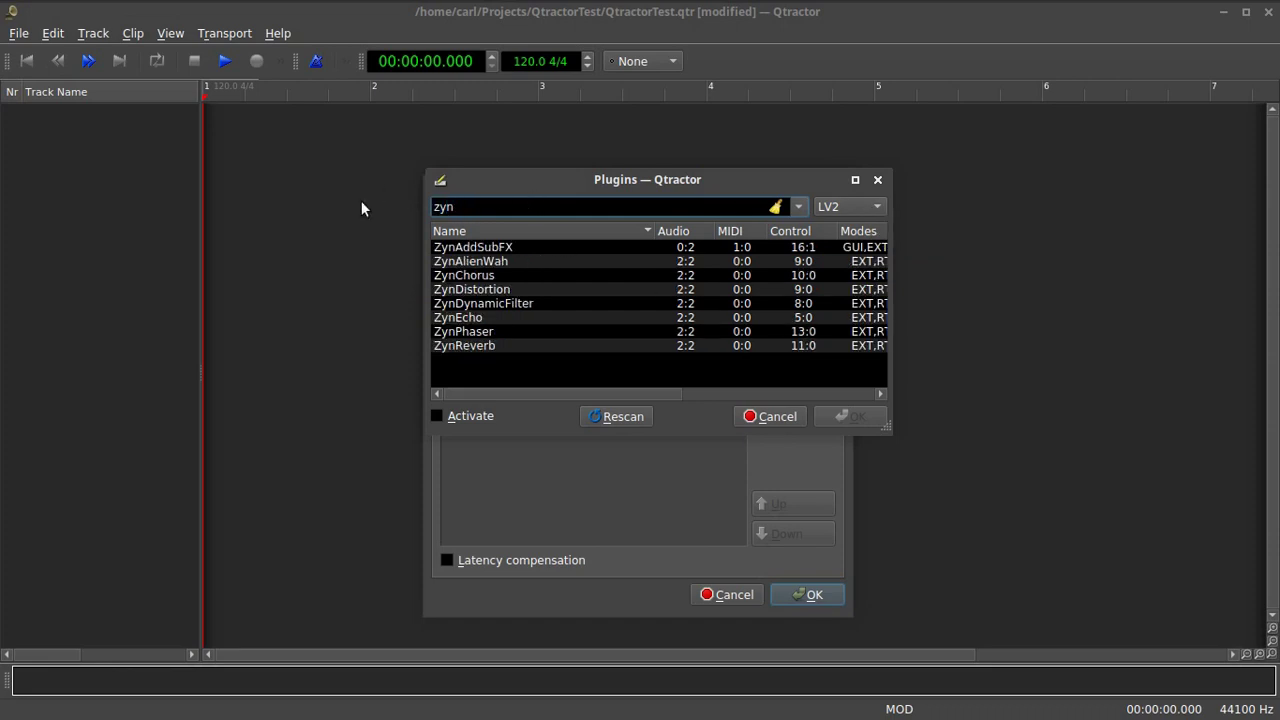
pyautogui.click(507, 247)
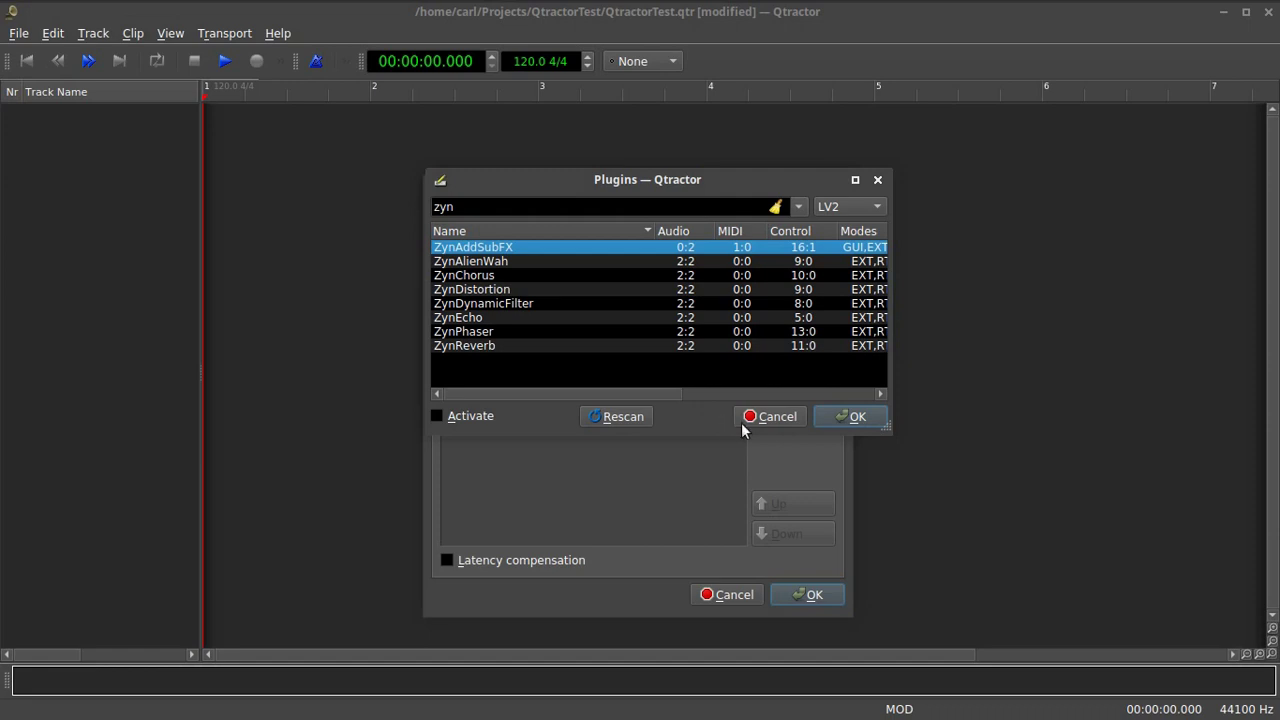
# - Add ZynAddSubFX and load the SOFT RHODES preset from the RHODES bank
pyautogui.click(857, 417)
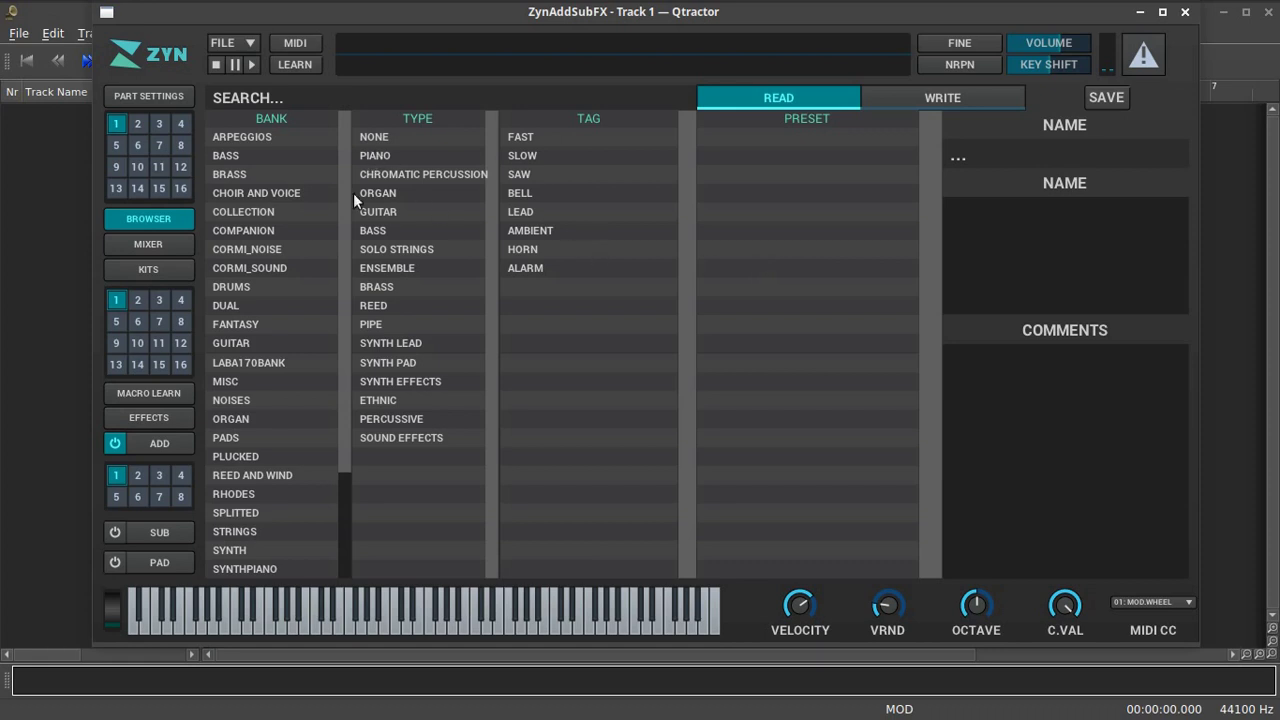
pyautogui.click(251, 496)
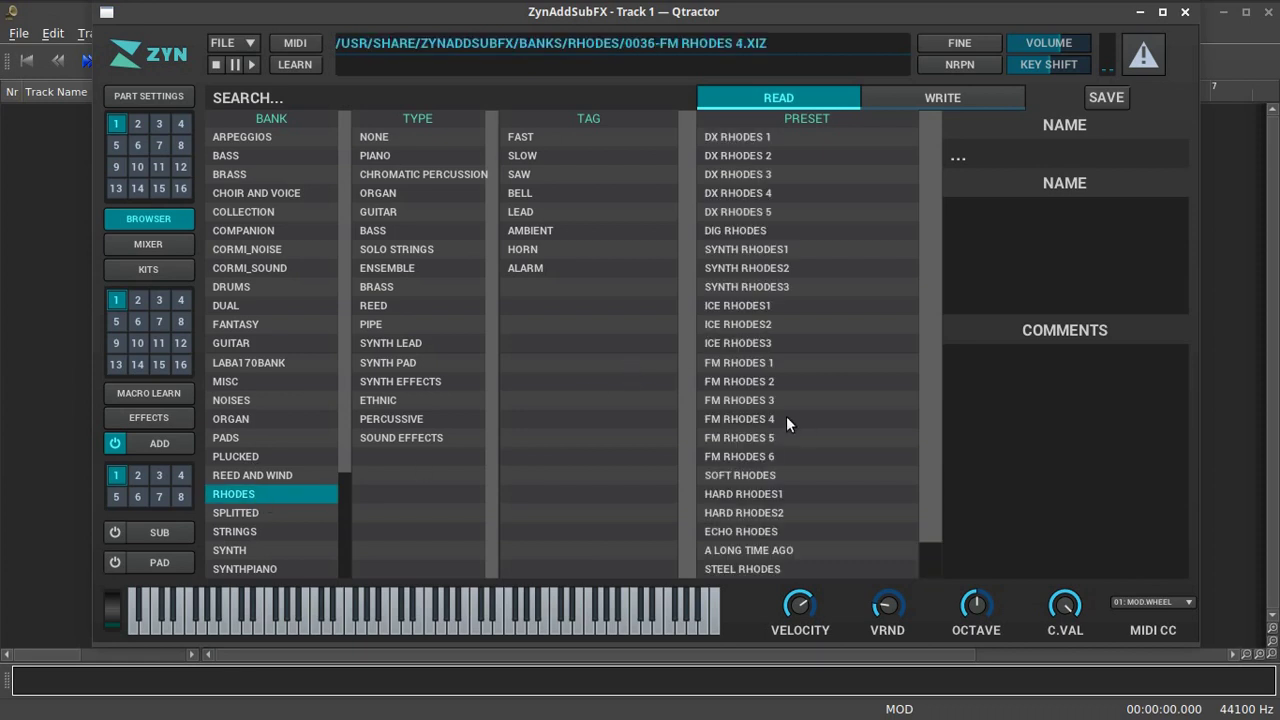
pyautogui.click(795, 476)
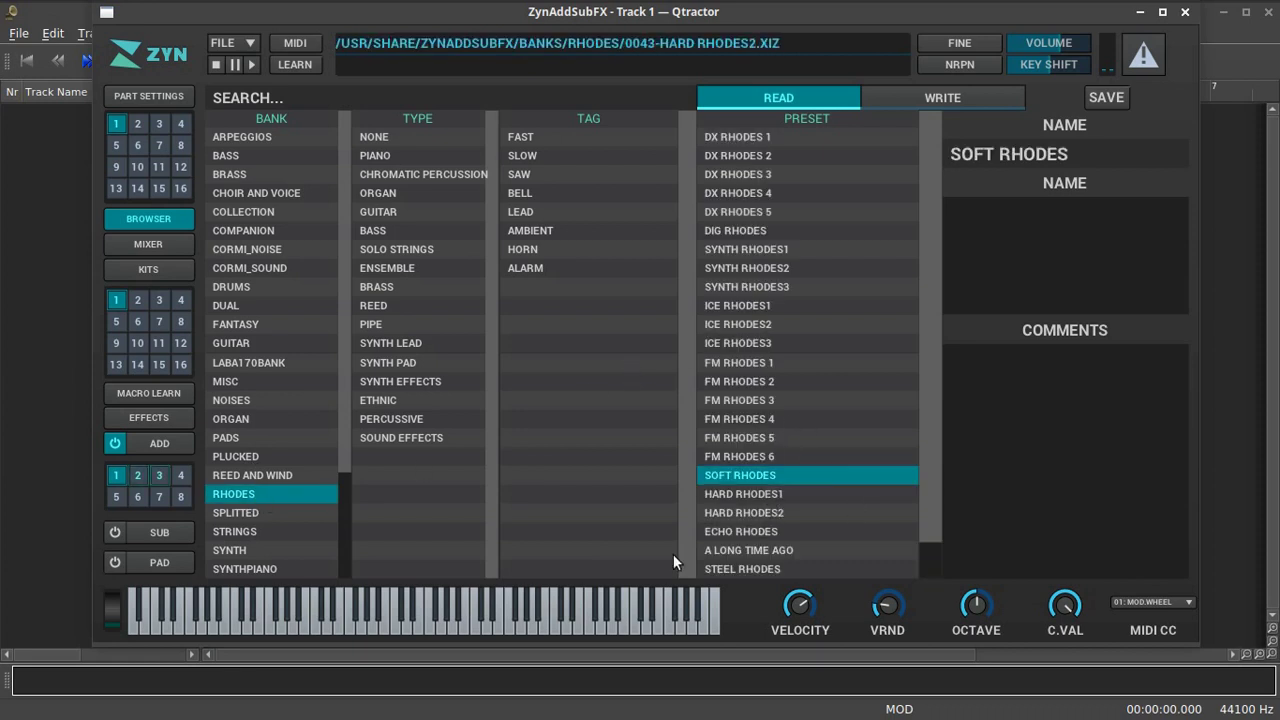
# - Audition the preset on a few keys, close the editor and confirm the Synth track
pyautogui.click(464, 620)
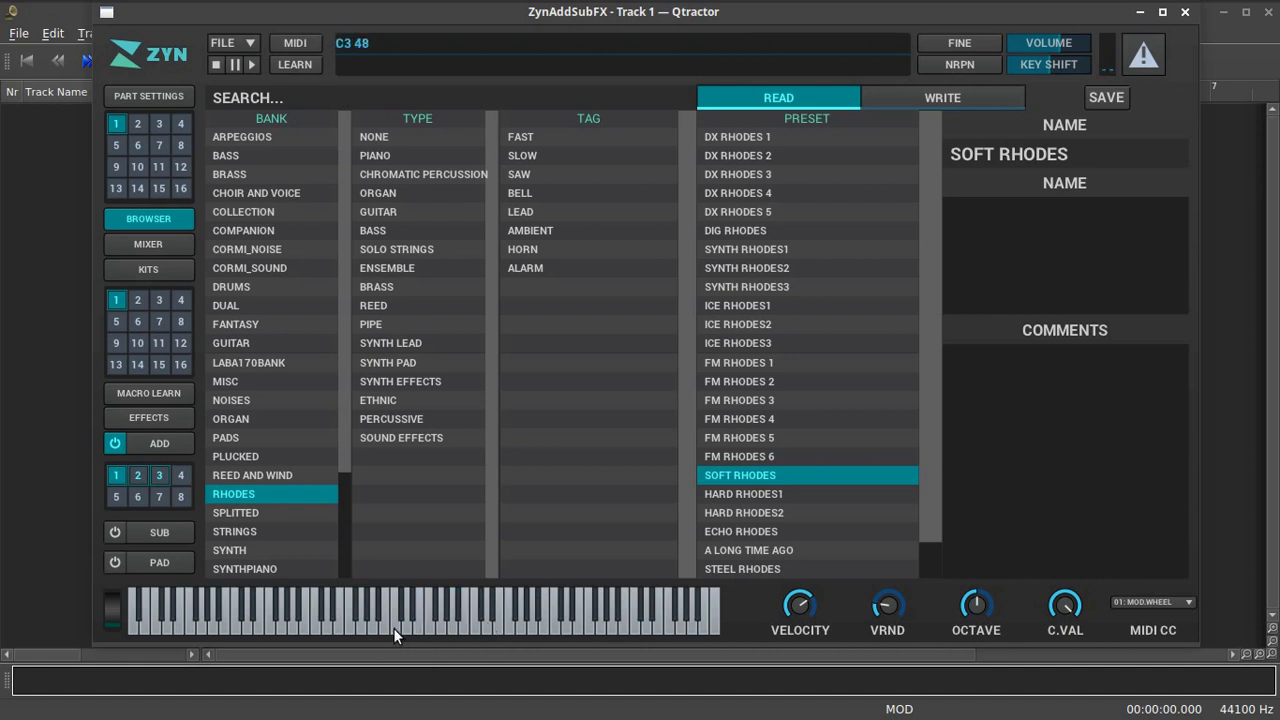
pyautogui.click(394, 625)
pyautogui.click(470, 625)
pyautogui.click(508, 625)
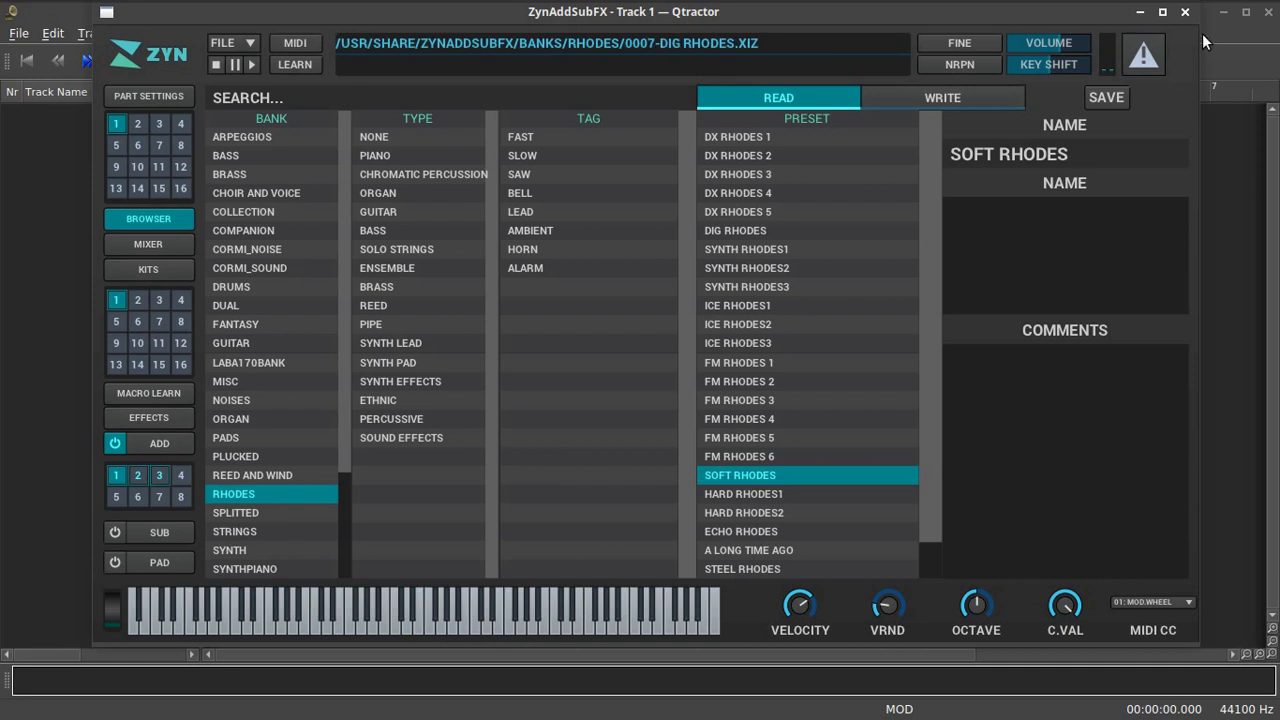
pyautogui.click(1185, 12)
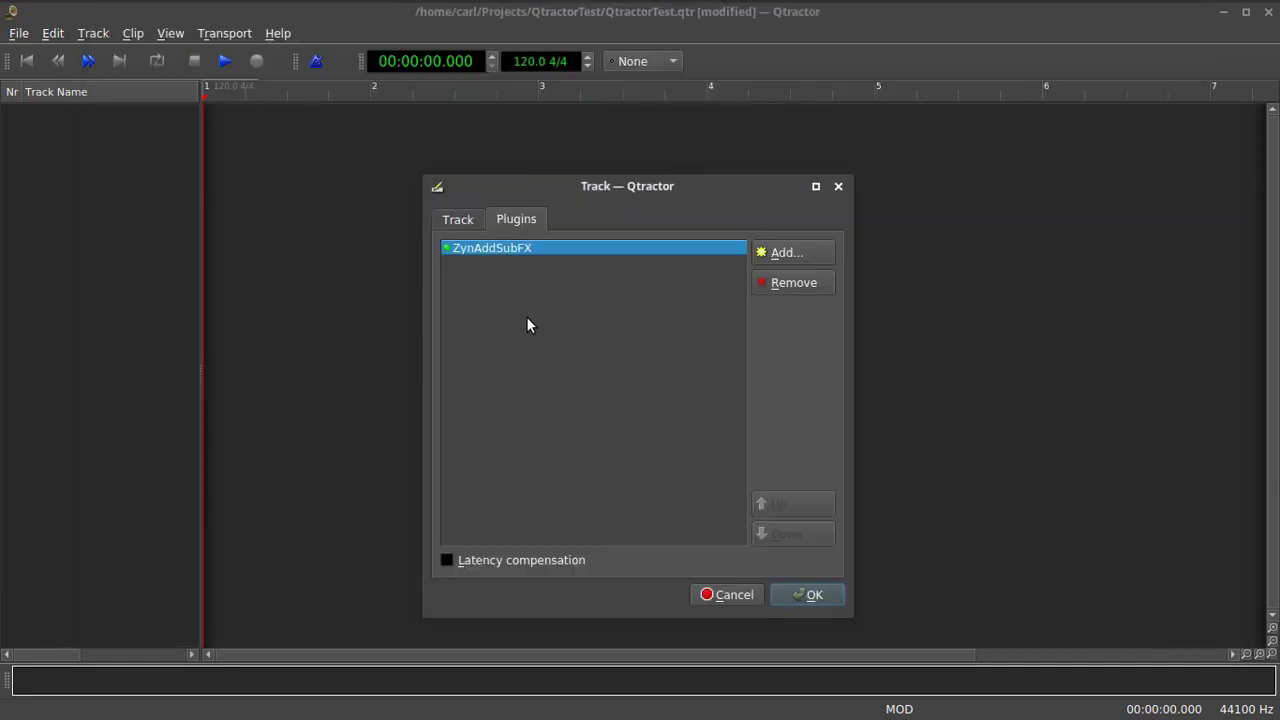
pyautogui.click(785, 591)
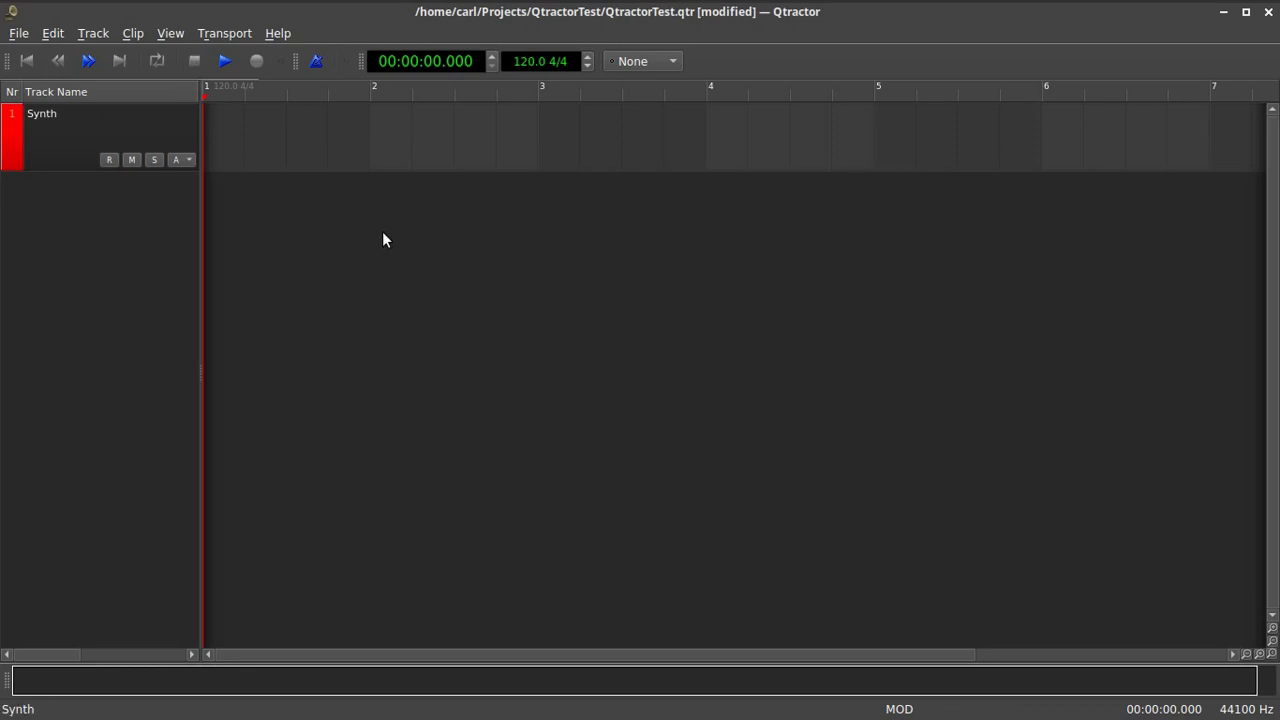
# - Open the Connections window (F8) and inspect the Master/out_1 and out_2 ports
pyautogui.press('F8')
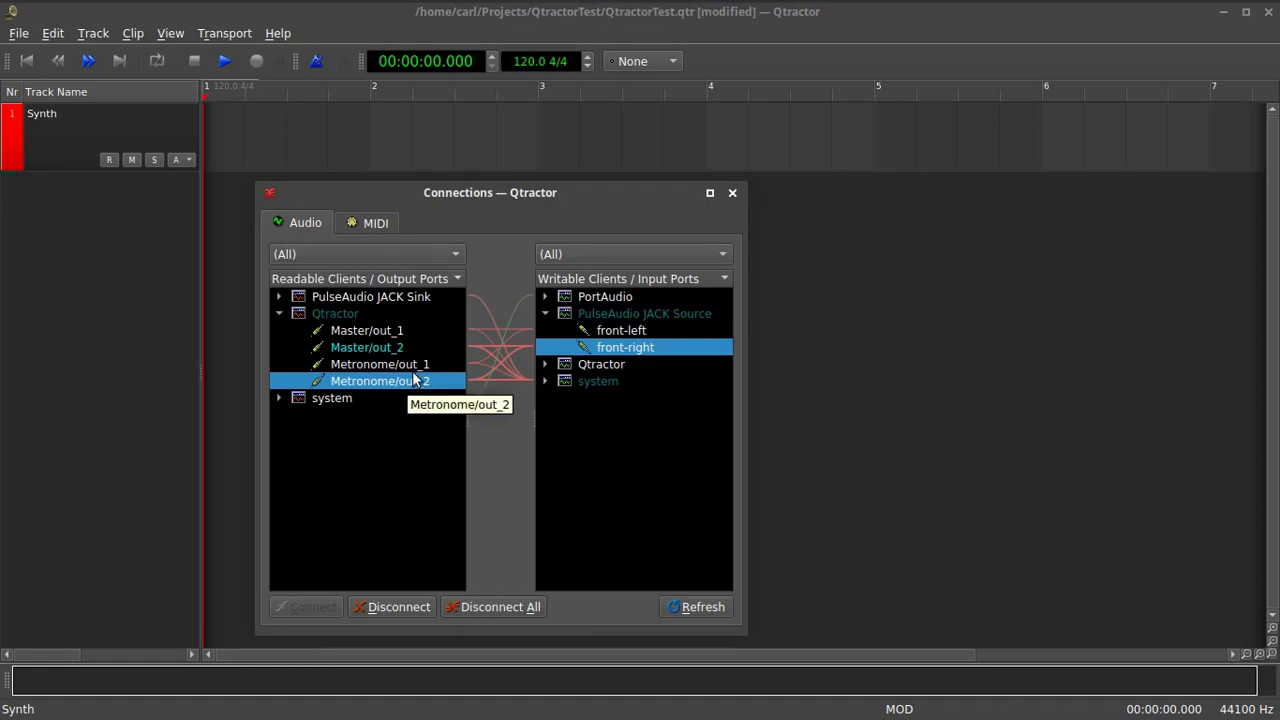
pyautogui.click(386, 338)
pyautogui.click(388, 347)
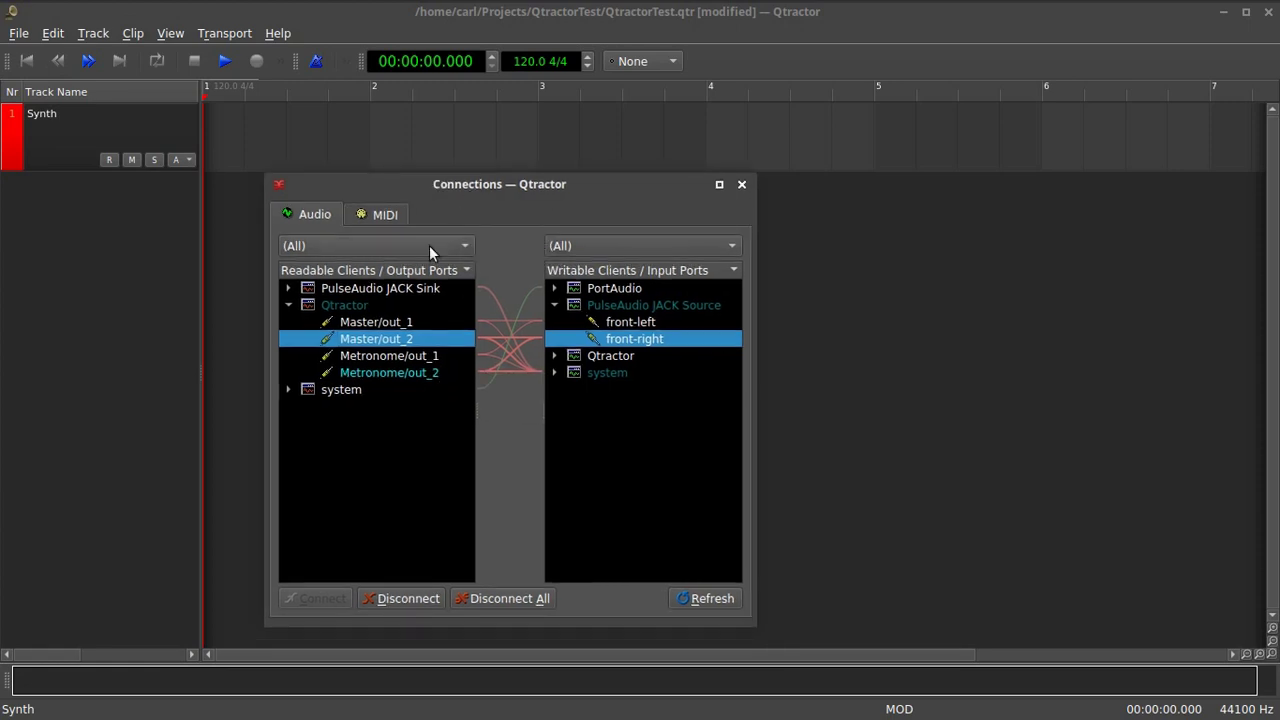
pyautogui.click(380, 325)
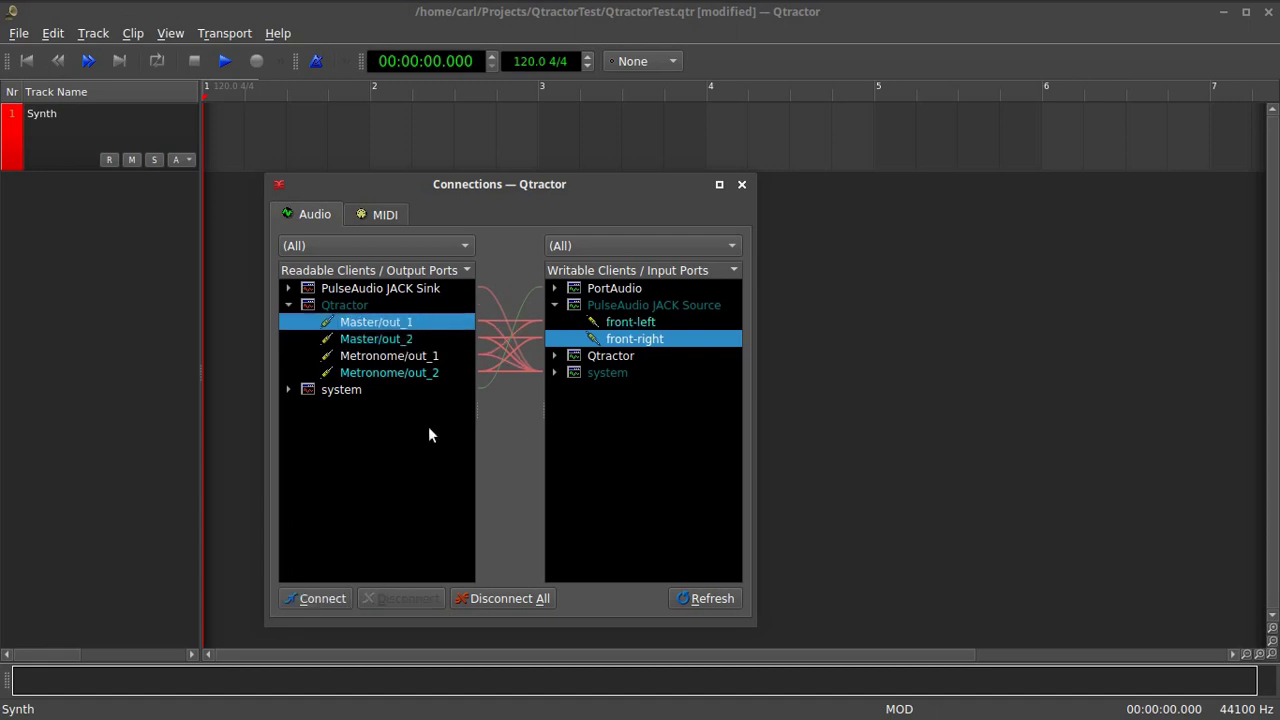
# - Link the USB Oxygen 8 v2 MIDI output to Qtractor's Master input, then close the window
pyautogui.click(394, 216)
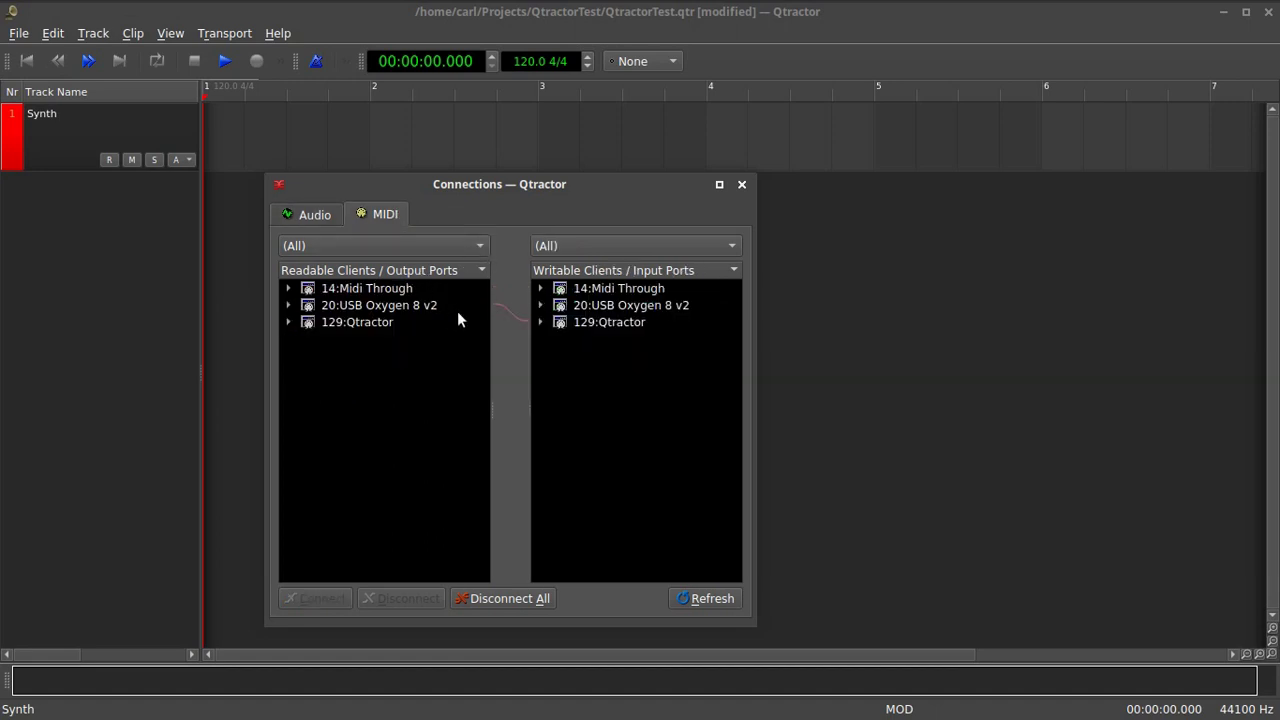
pyautogui.click(423, 307)
pyautogui.click(289, 306)
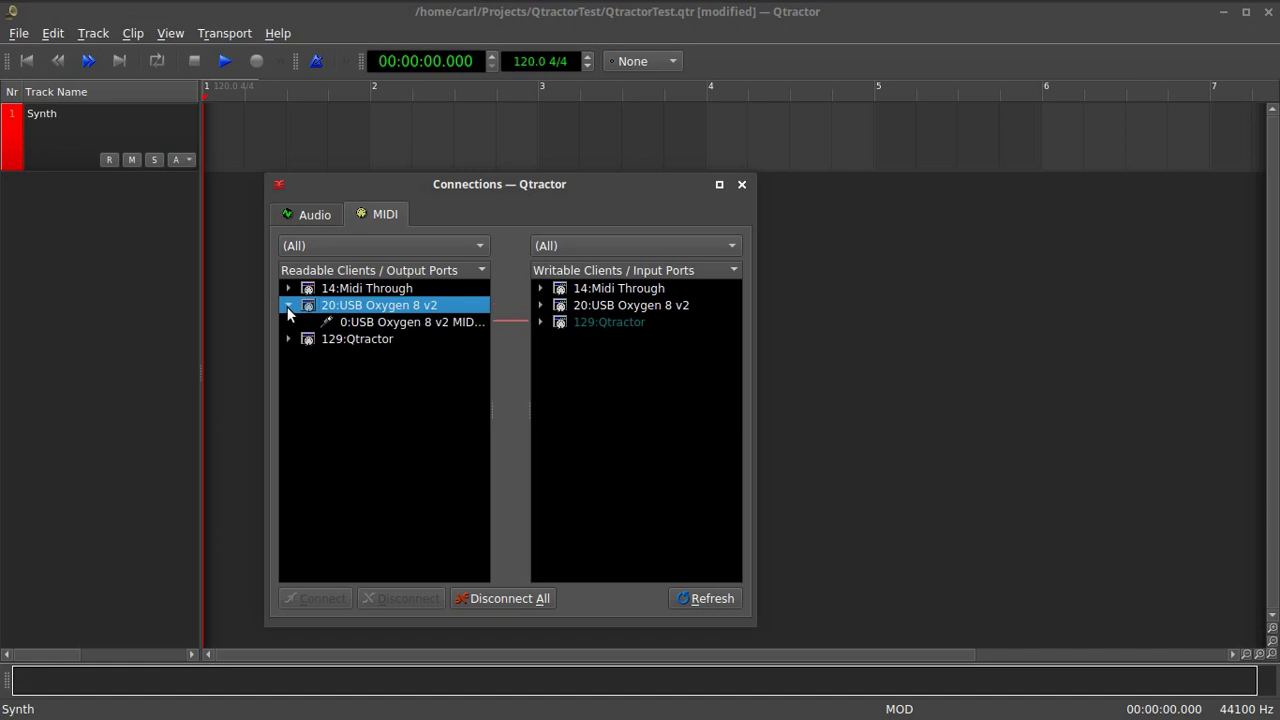
pyautogui.click(410, 322)
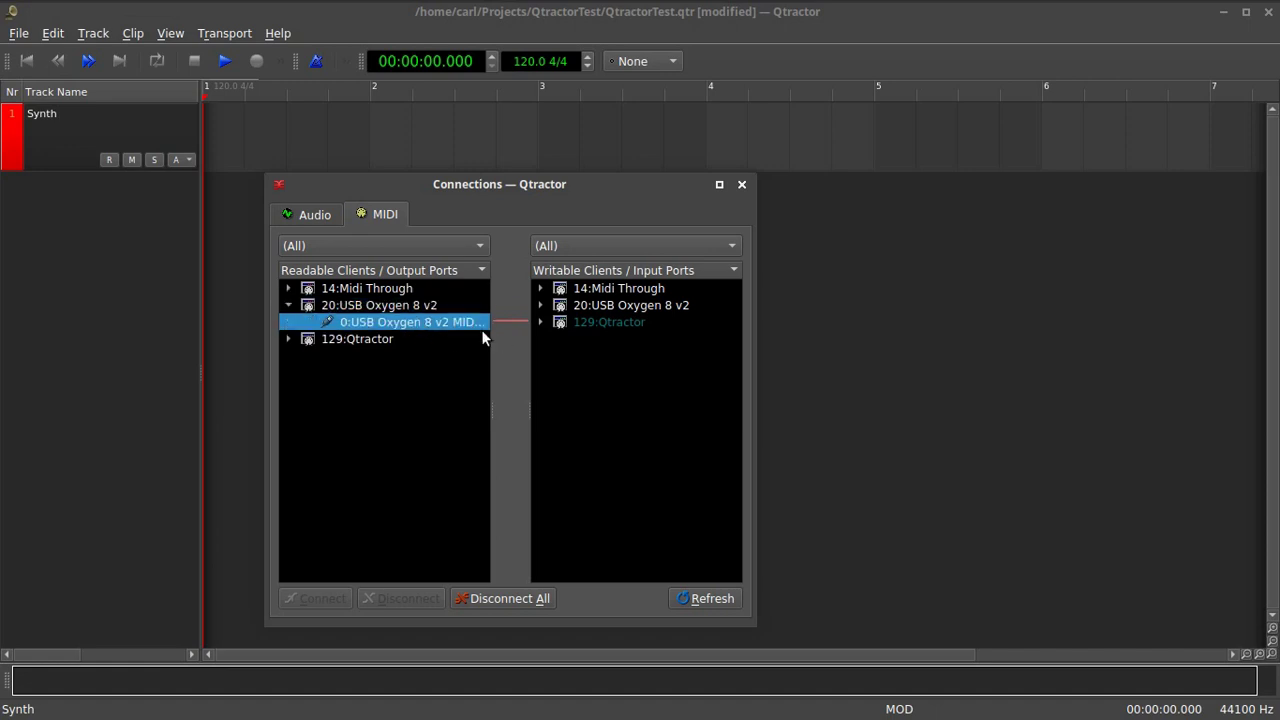
pyautogui.click(540, 322)
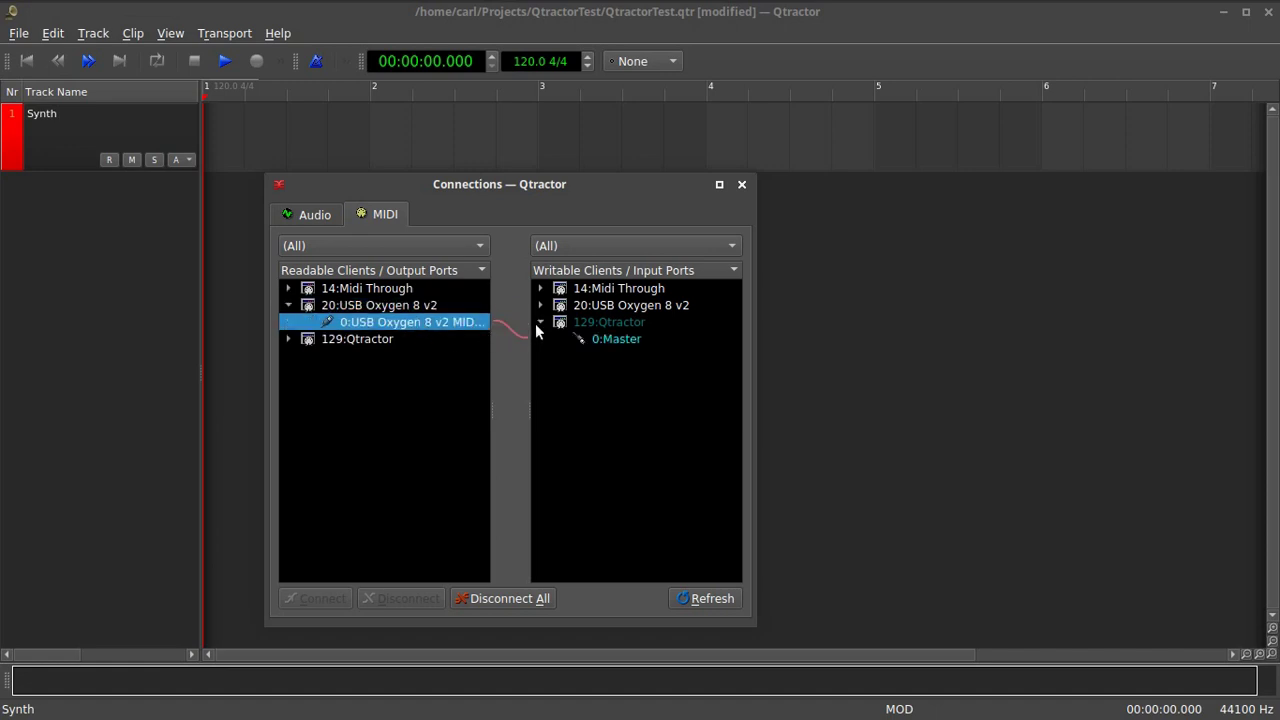
pyautogui.click(607, 326)
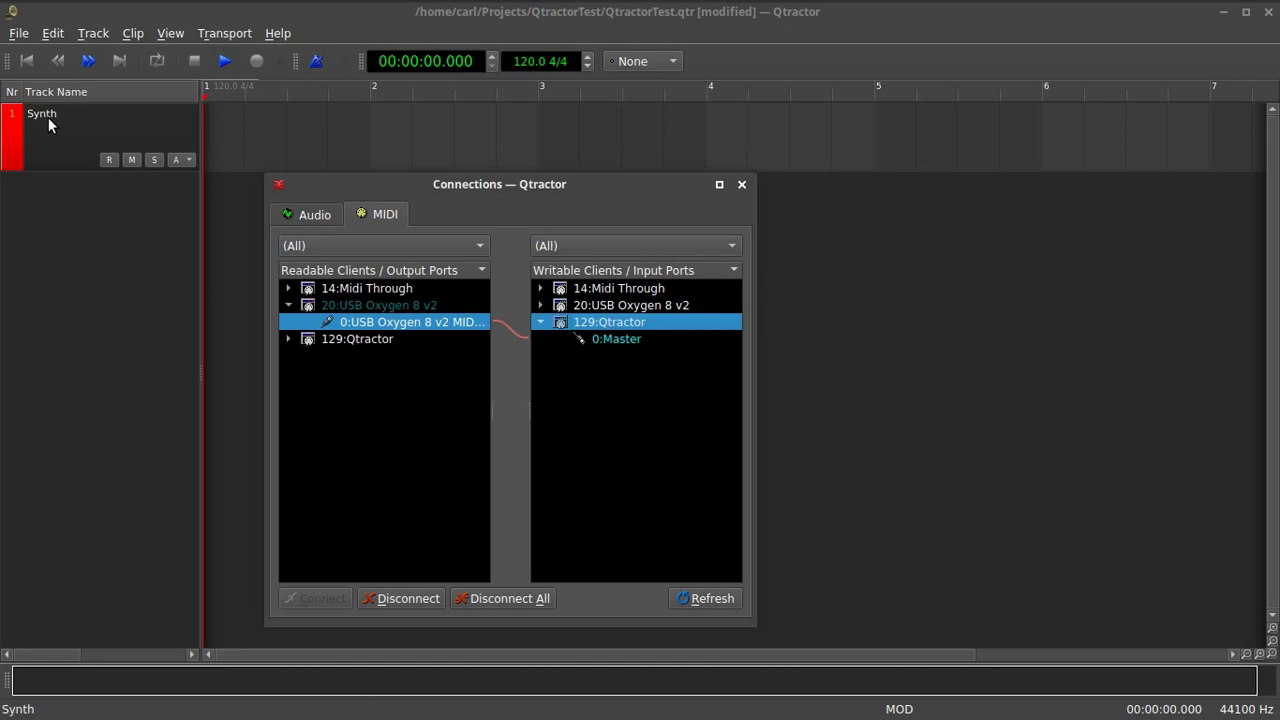
pyautogui.click(741, 186)
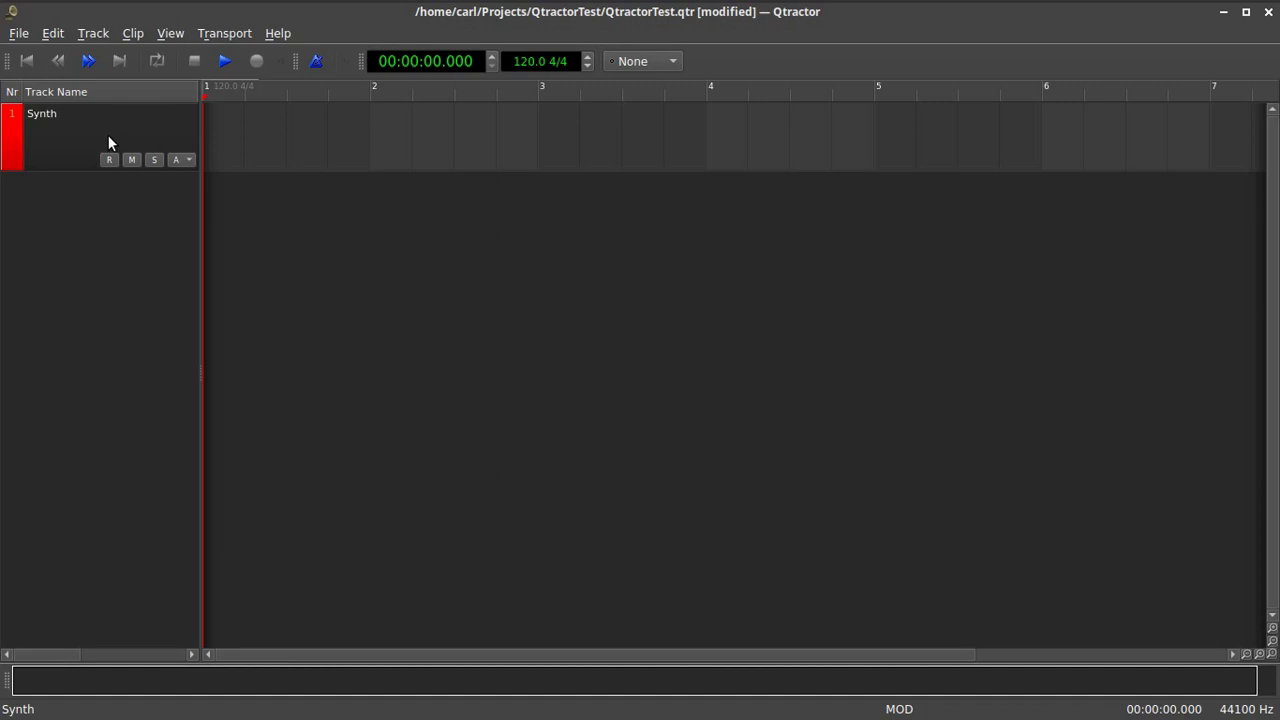
# - Record about 16 seconds on the armed Synth track as clip Synth-1, then rewind to 00:00:00.000
pyautogui.click(108, 160)
pyautogui.click(255, 62)
pyautogui.click(317, 63)
pyautogui.click(223, 63)
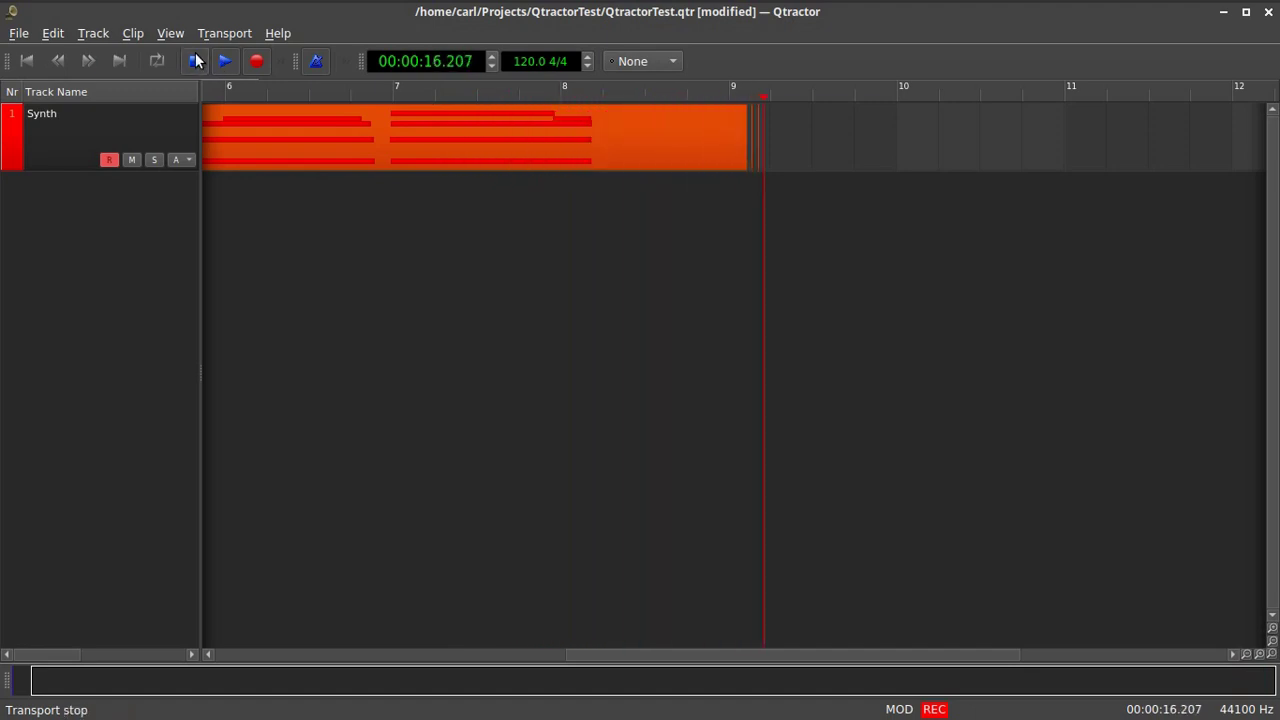
pyautogui.click(194, 61)
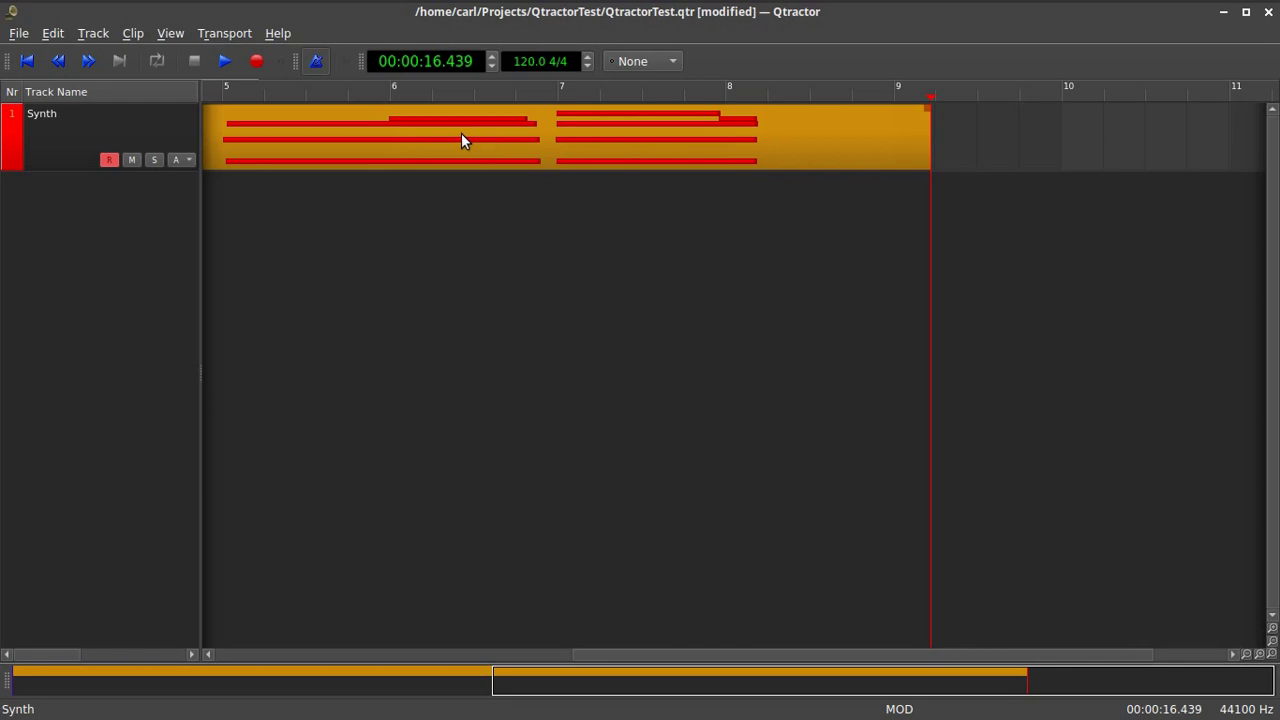
pyautogui.click(318, 61)
pyautogui.moveTo(920, 97); pyautogui.dragTo(5, 86)
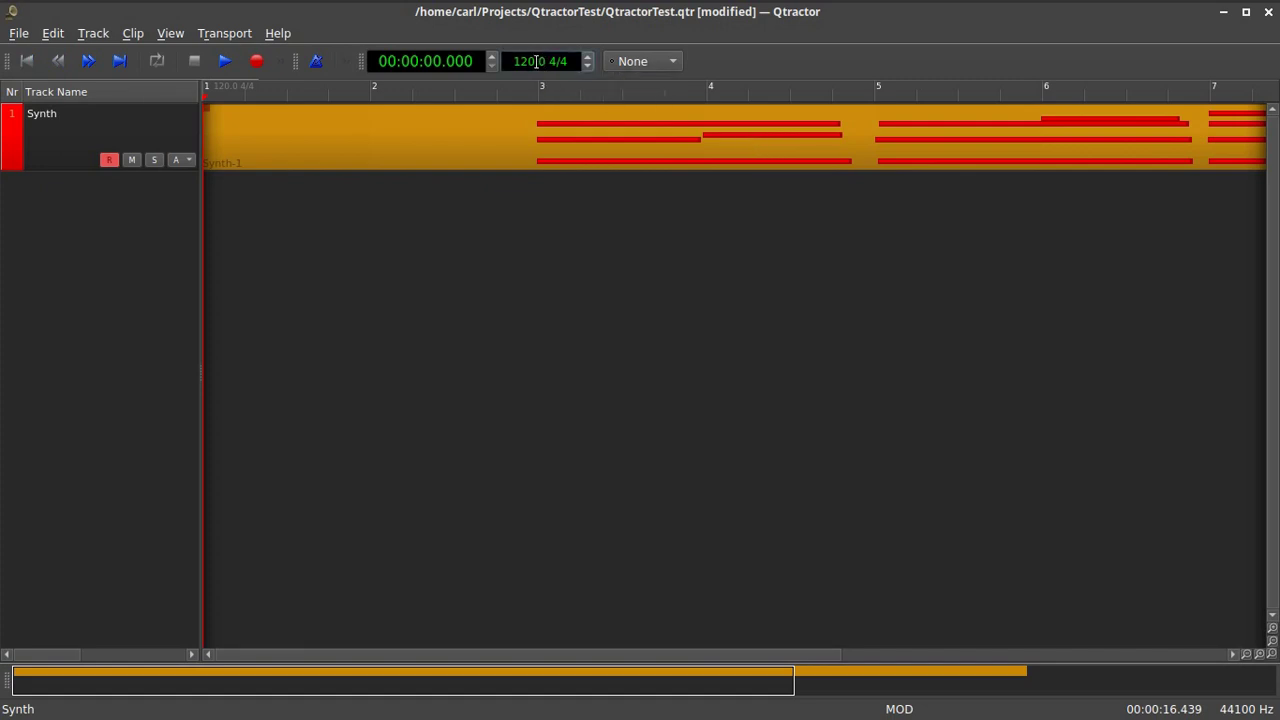
pyautogui.doubleClick(537, 61)
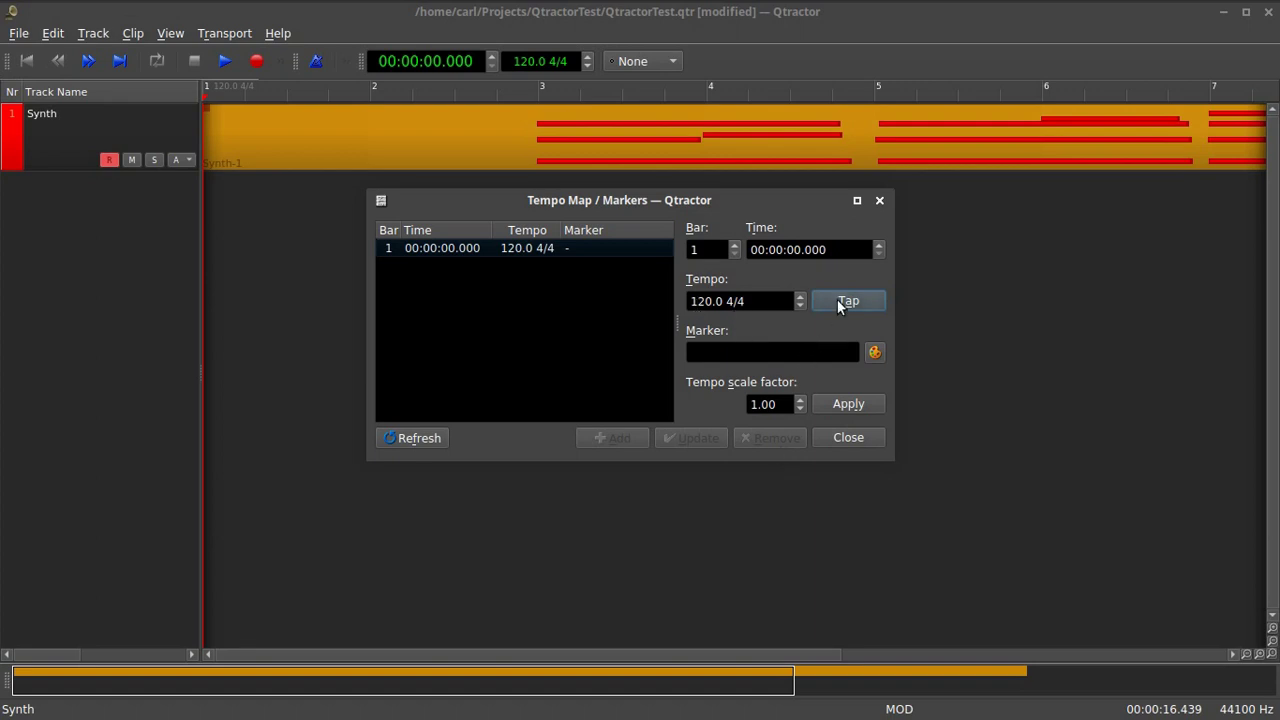
pyautogui.click(879, 202)
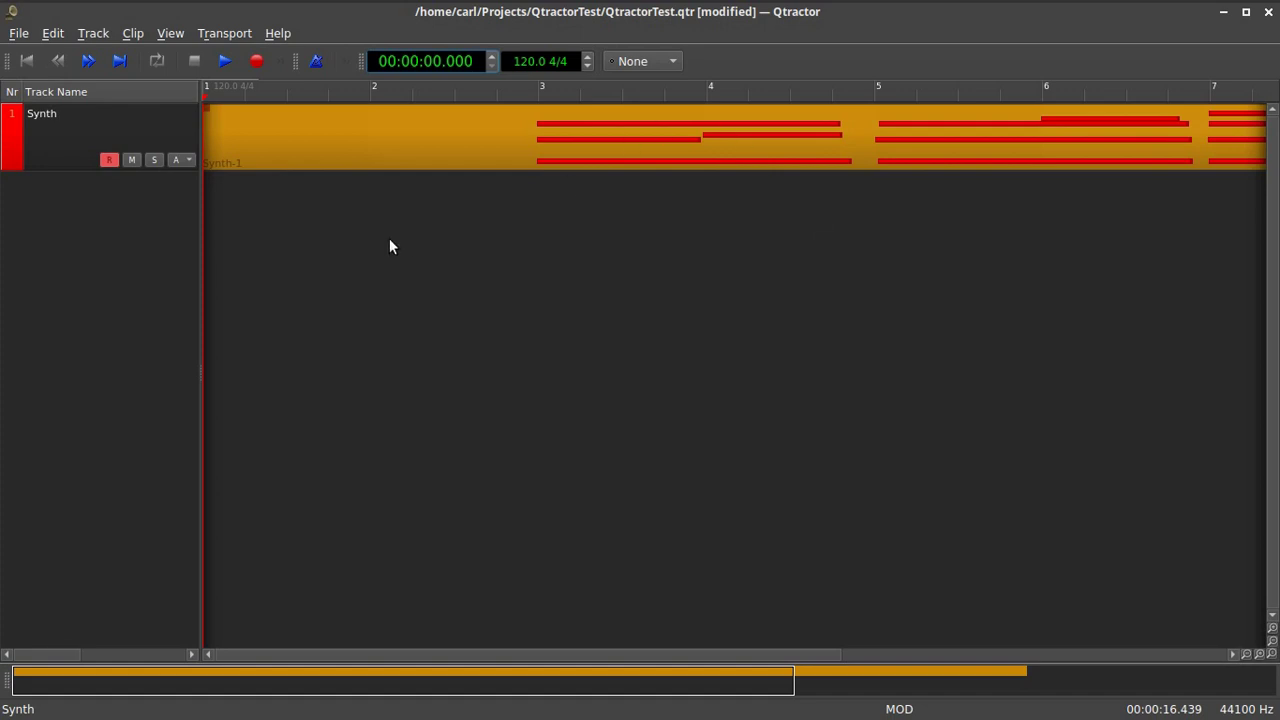
# - Shrink the Synth track lane to a thin strip and adjust the track-list splitter
pyautogui.moveTo(10, 168); pyautogui.dragTo(23, 100)
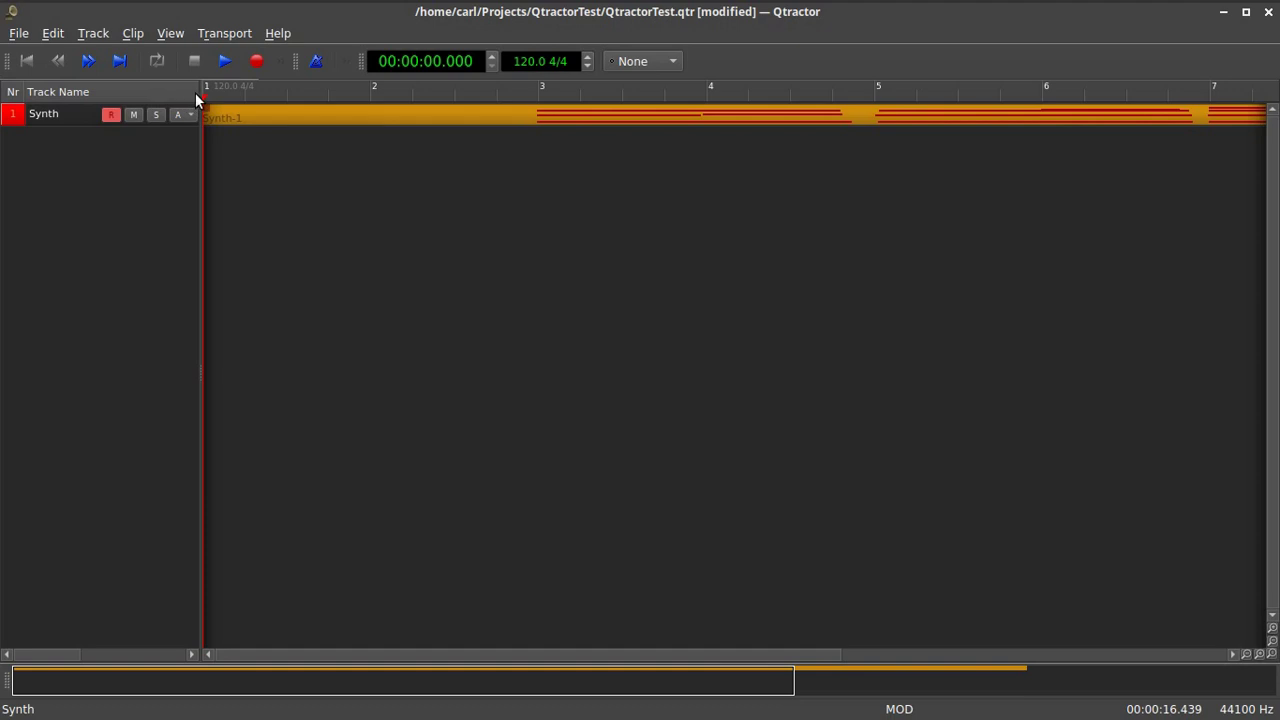
pyautogui.moveTo(200, 92); pyautogui.dragTo(203, 149)
# - Open the Mixer with F9 to show the Synth strip carrying ZynAddSubFX
pyautogui.press('F9')
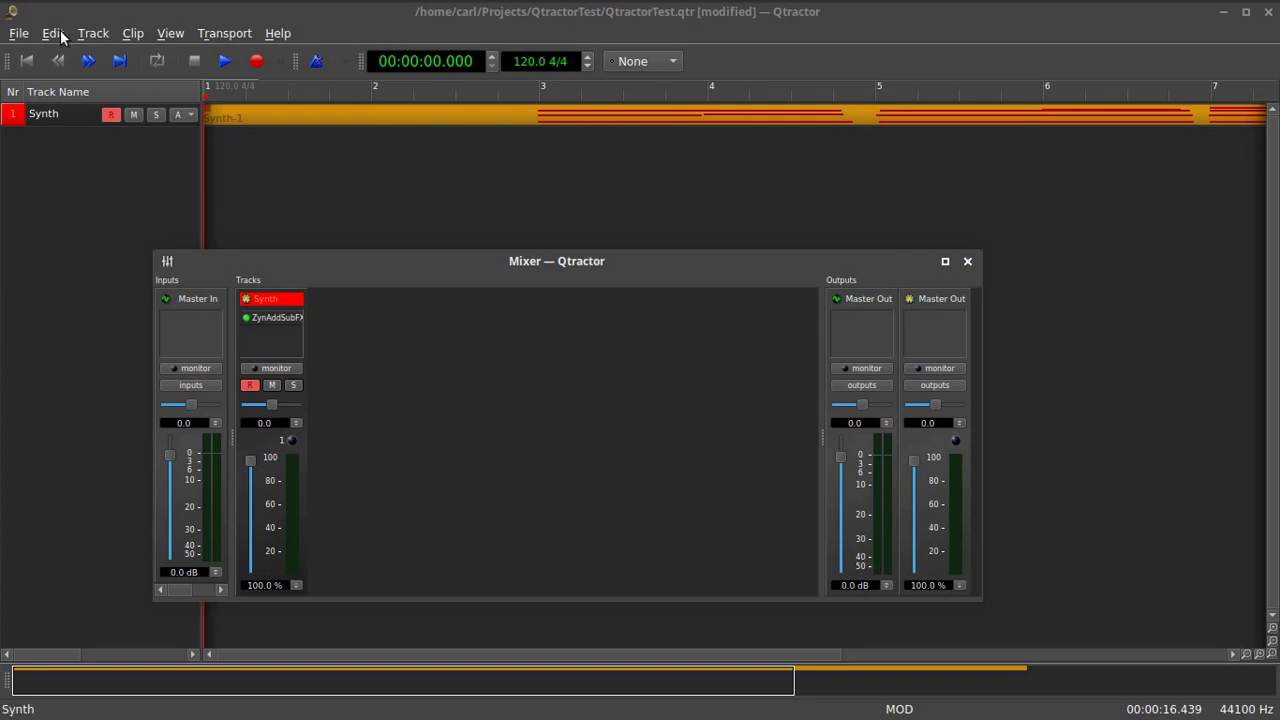
pyautogui.click(92, 34)
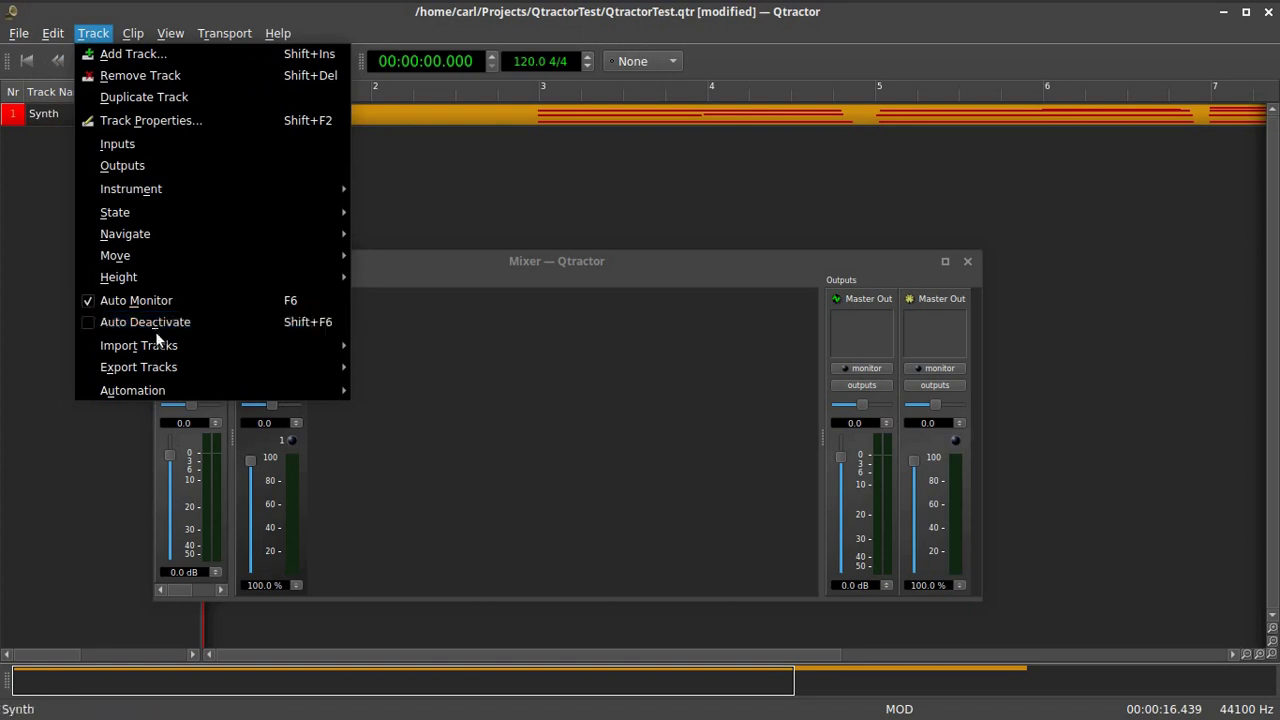
pyautogui.moveTo(158, 367)
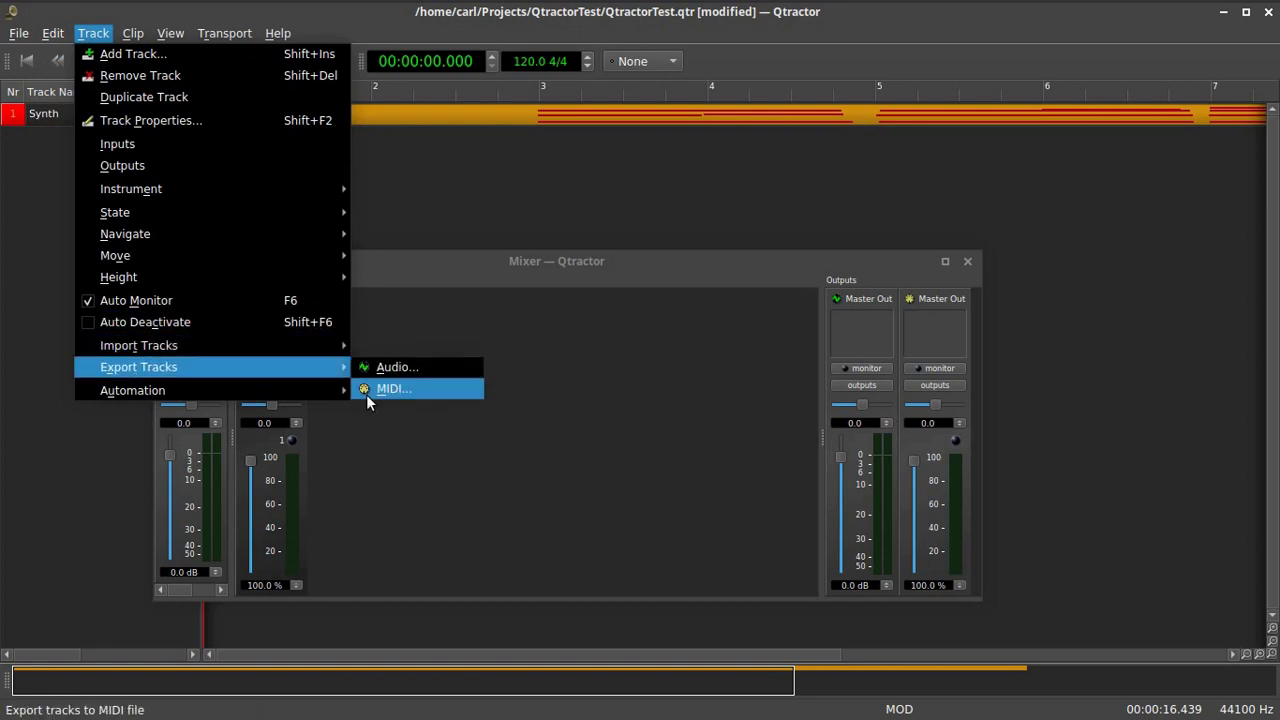
pyautogui.click(613, 472)
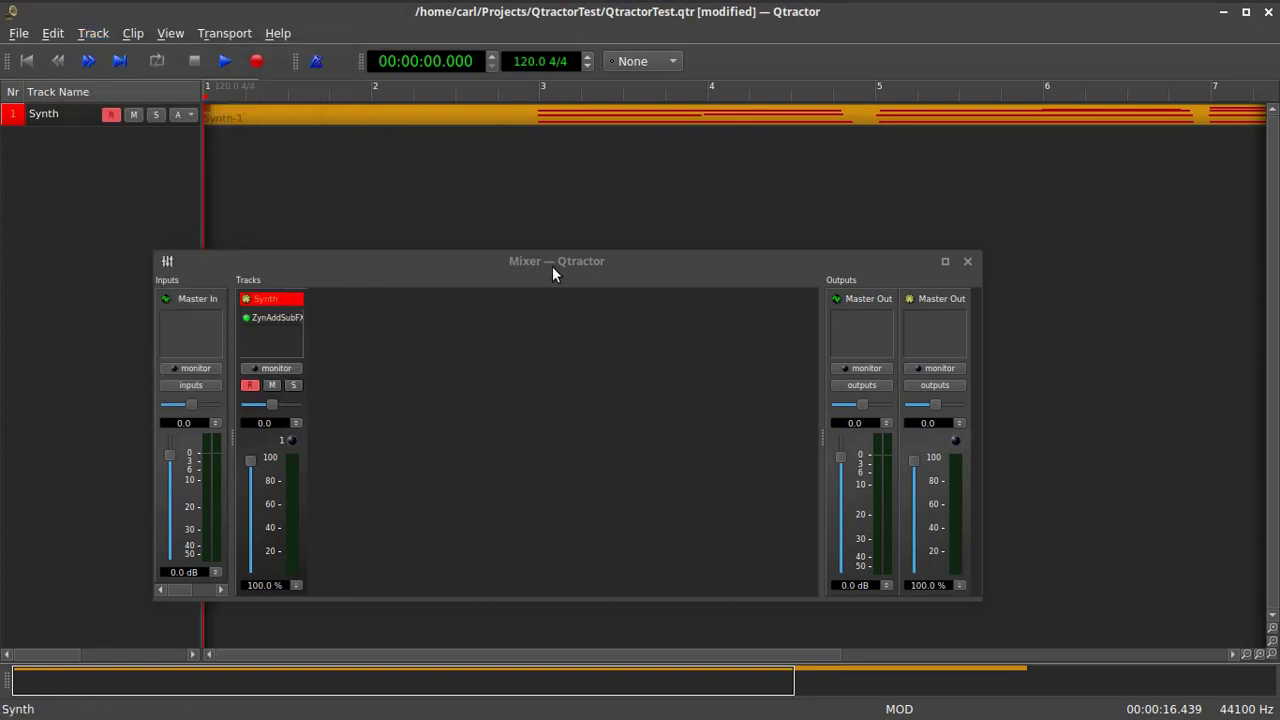
pyautogui.moveTo(552, 266); pyautogui.dragTo(617, 251)
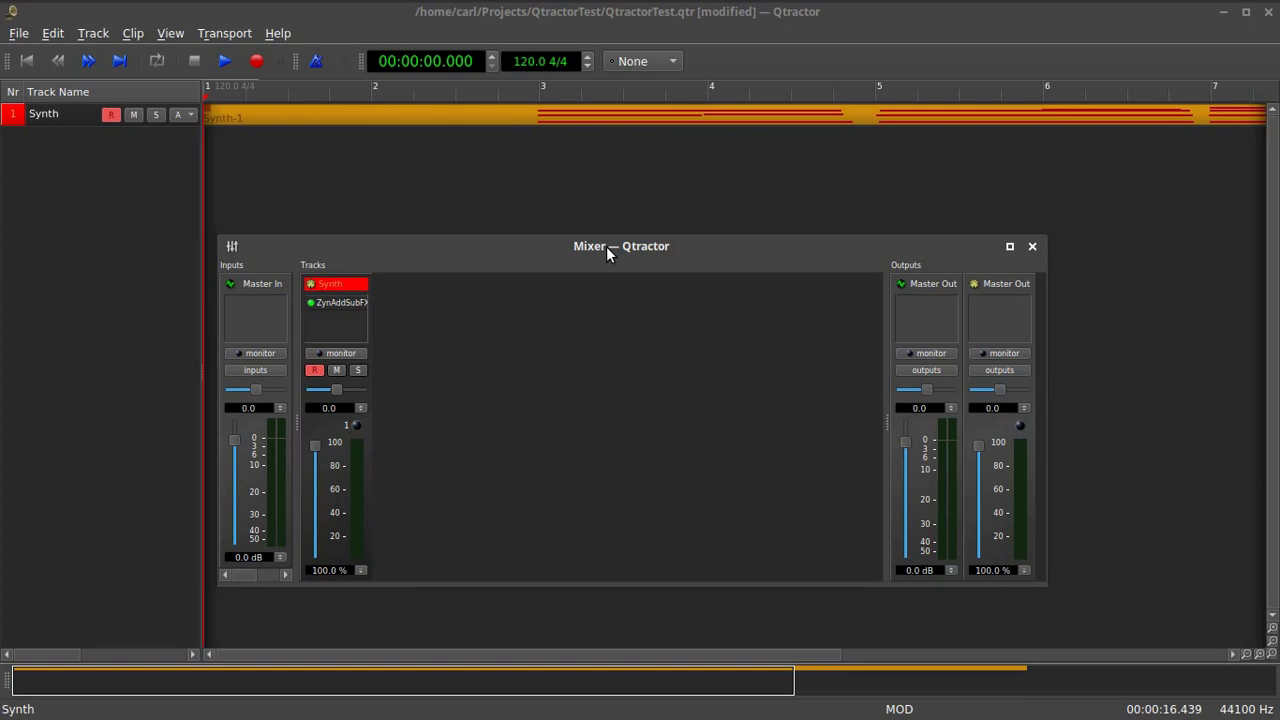
pyautogui.moveTo(318, 446)
pyautogui.mouseDown()
pyautogui.moveTo(315, 550)
pyautogui.moveTo(317, 446)
pyautogui.mouseUp()
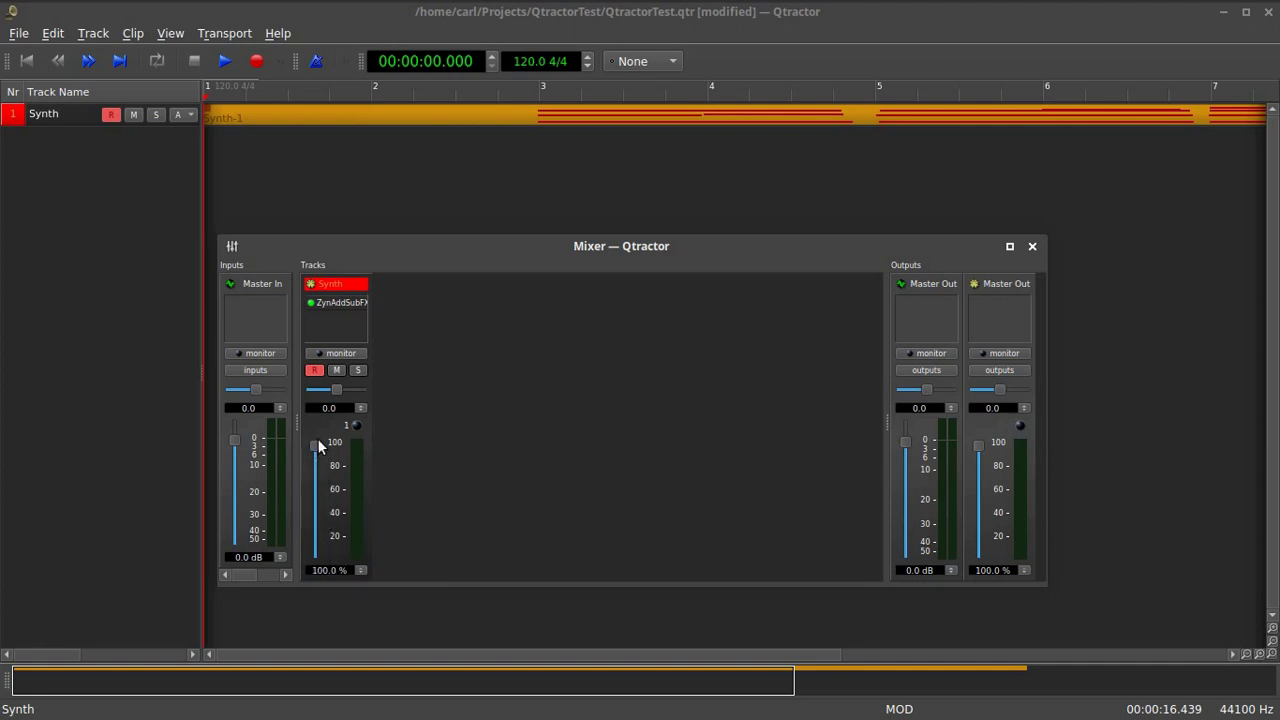
# - Search 'reverb' and insert Calf Reverb below ZynAddSubFX on the Synth strip, closing its editor
pyautogui.rightClick(326, 321)
pyautogui.click(345, 334)
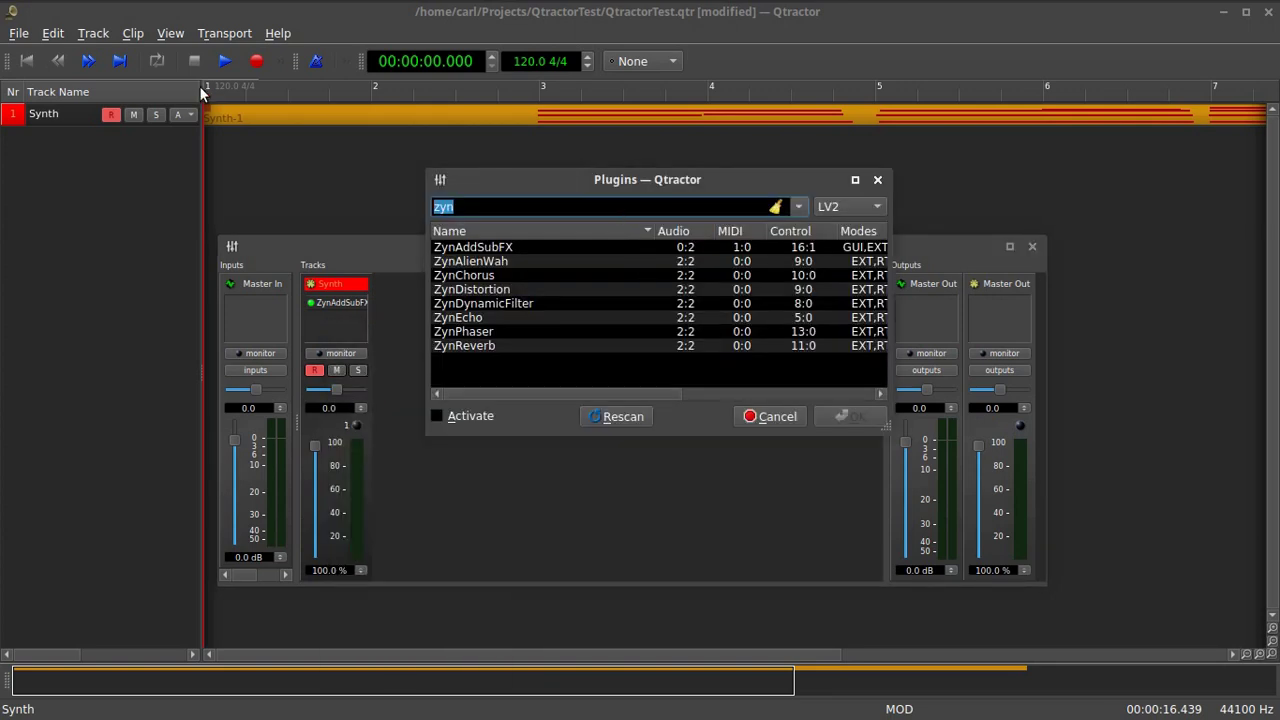
pyautogui.write('reverb')
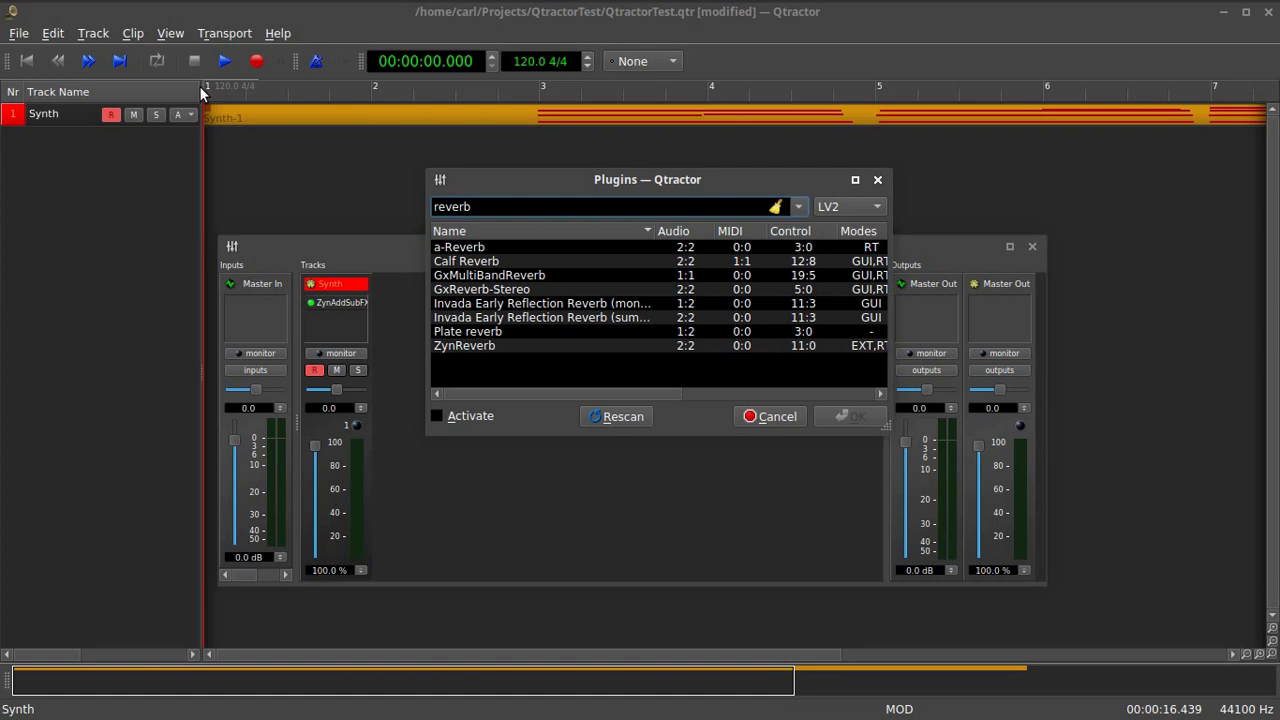
pyautogui.click(444, 249)
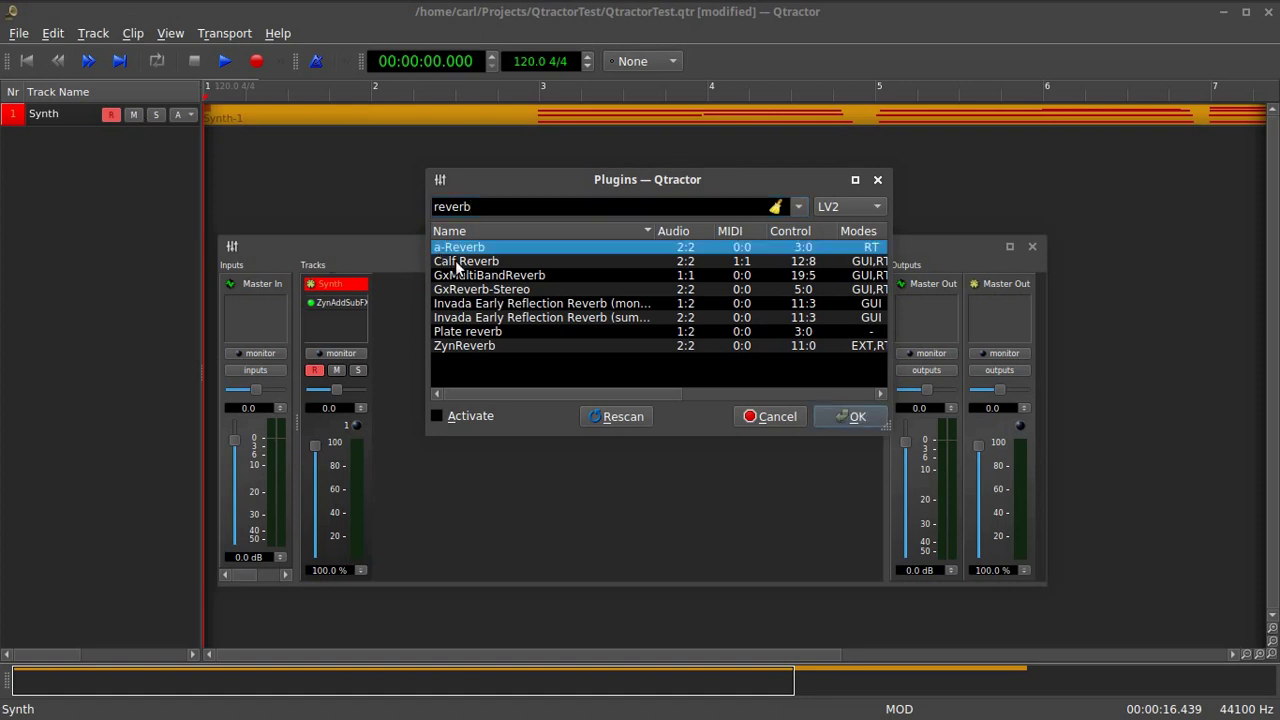
pyautogui.click(460, 262)
pyautogui.click(848, 416)
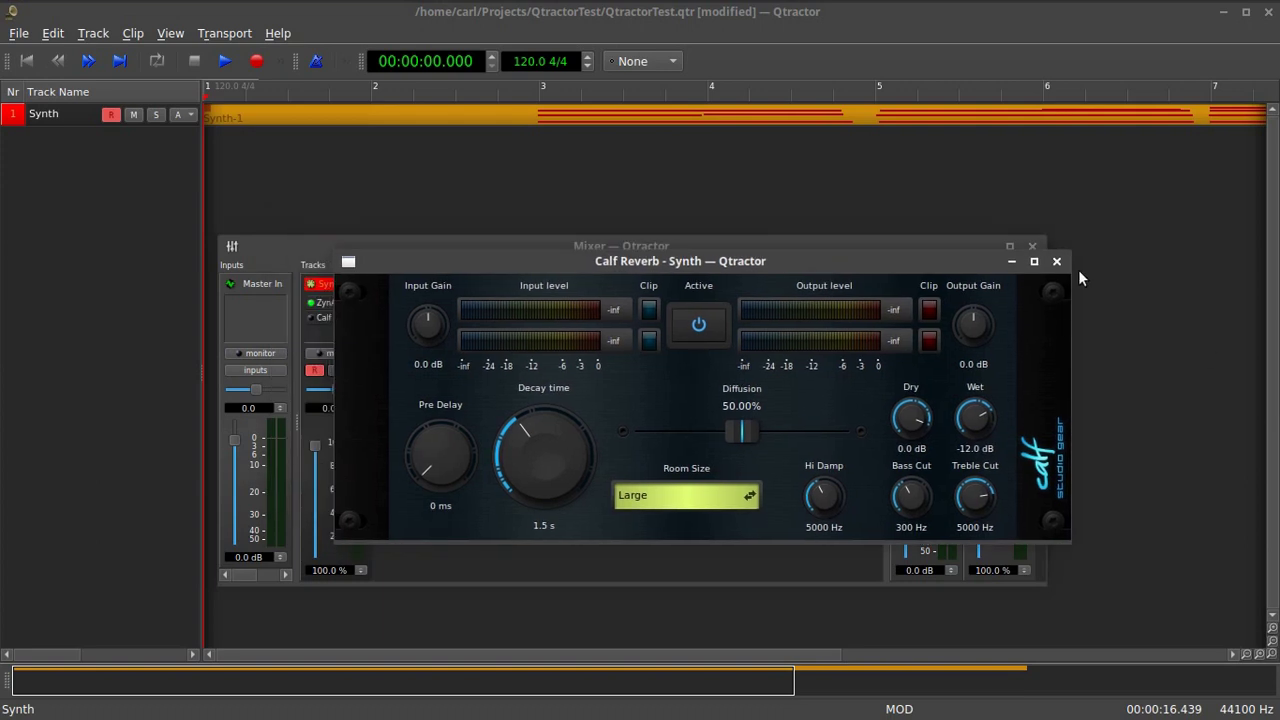
pyautogui.click(1054, 258)
pyautogui.click(313, 319)
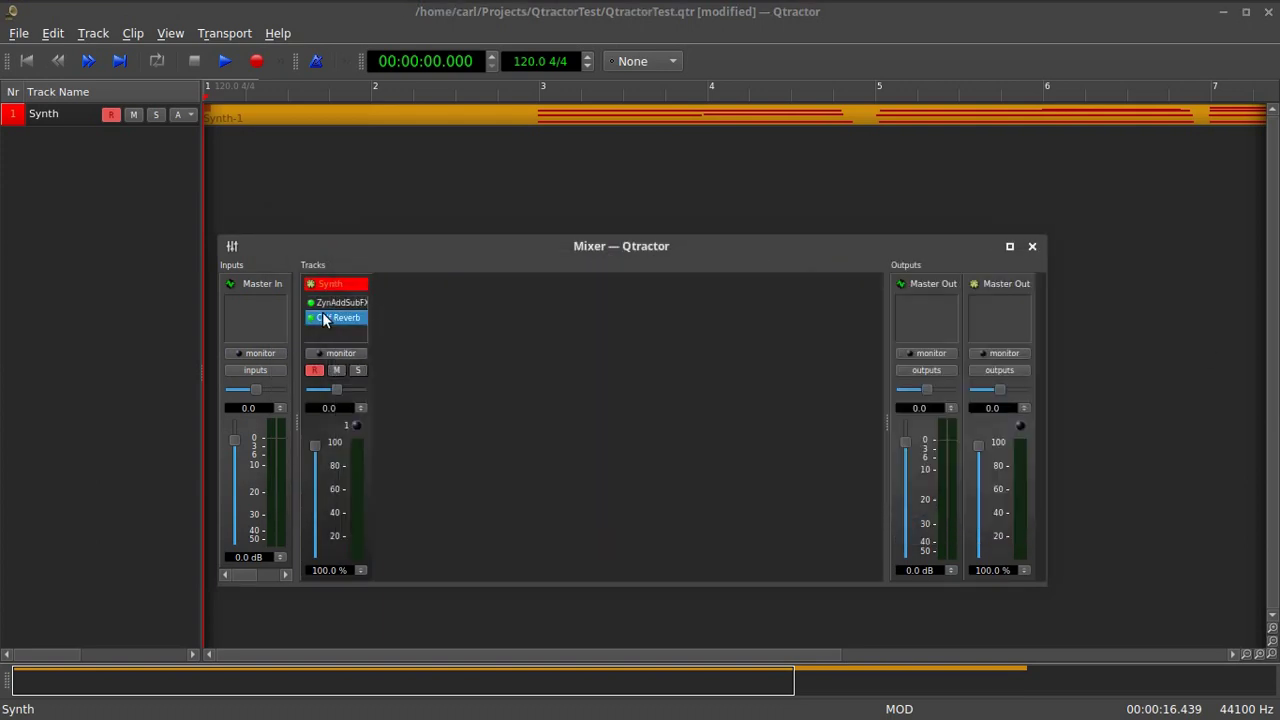
# - Set Calf Reverb to Wet -2.0 dB, Dry -26.8 dB and Decay time 4.647 s
pyautogui.doubleClick(328, 316)
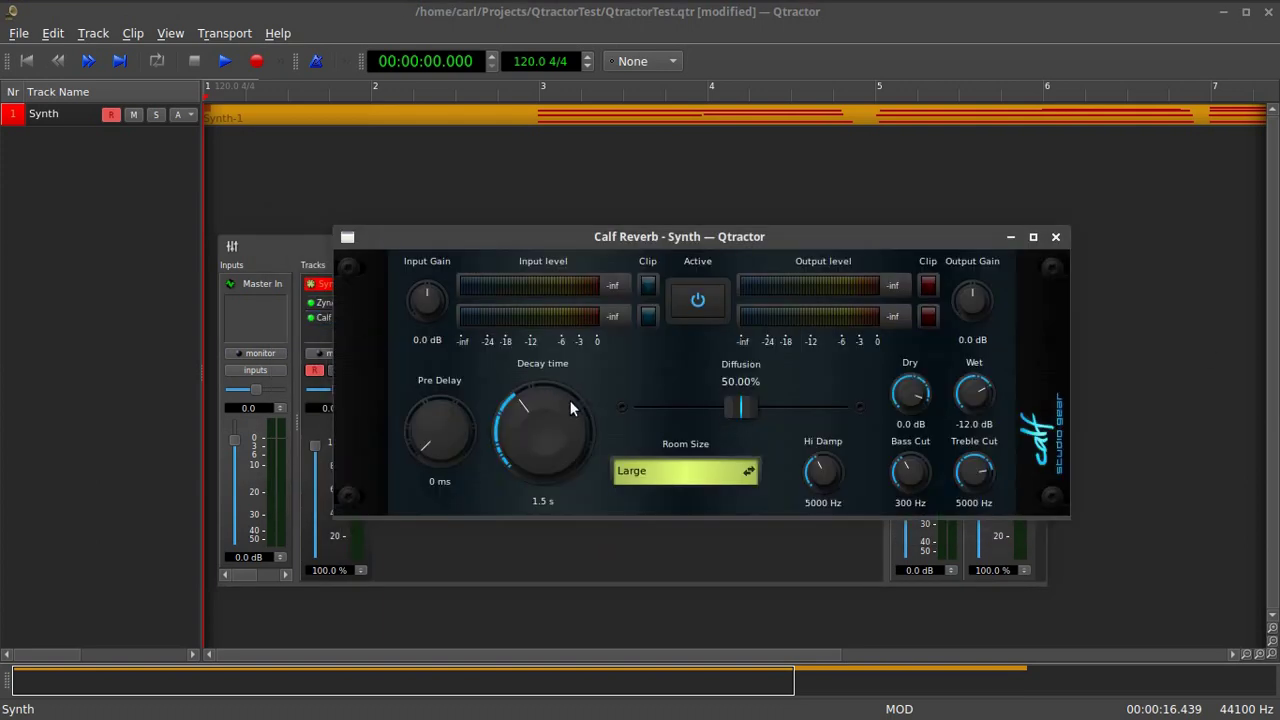
pyautogui.moveTo(967, 402); pyautogui.dragTo(910, 485)
pyautogui.moveTo(554, 444); pyautogui.dragTo(632, 345)
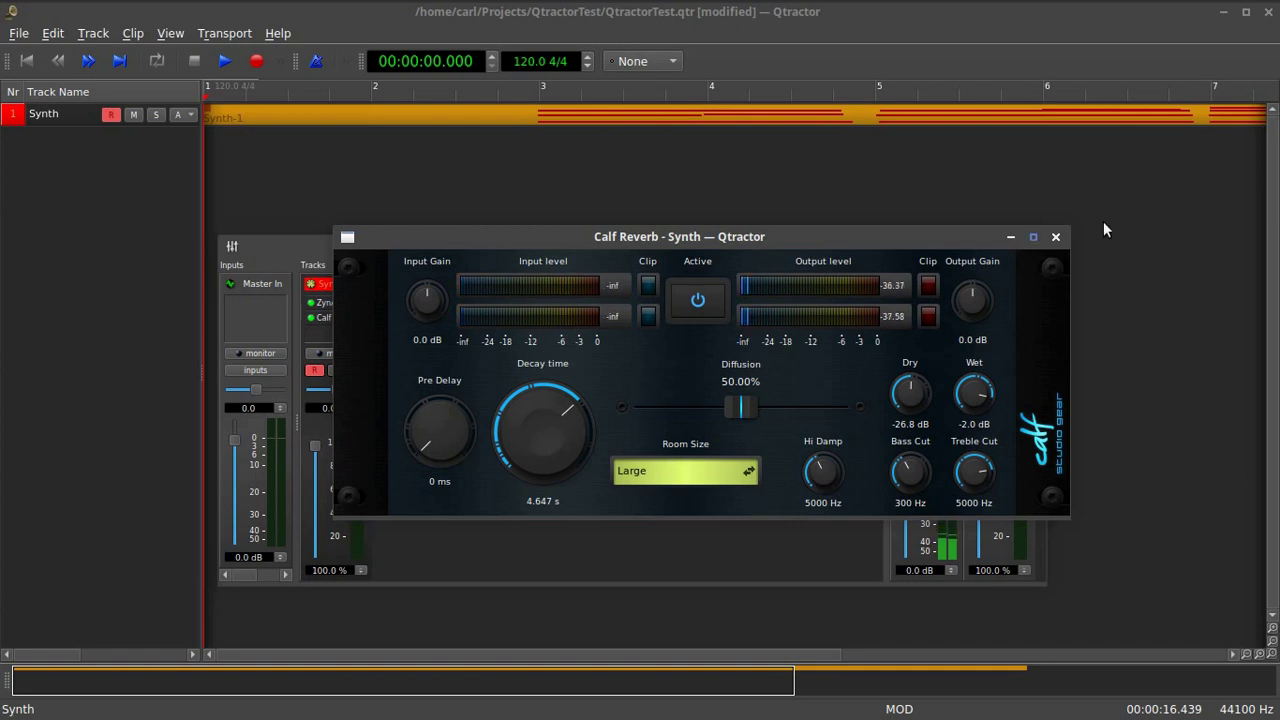
pyautogui.click(1055, 237)
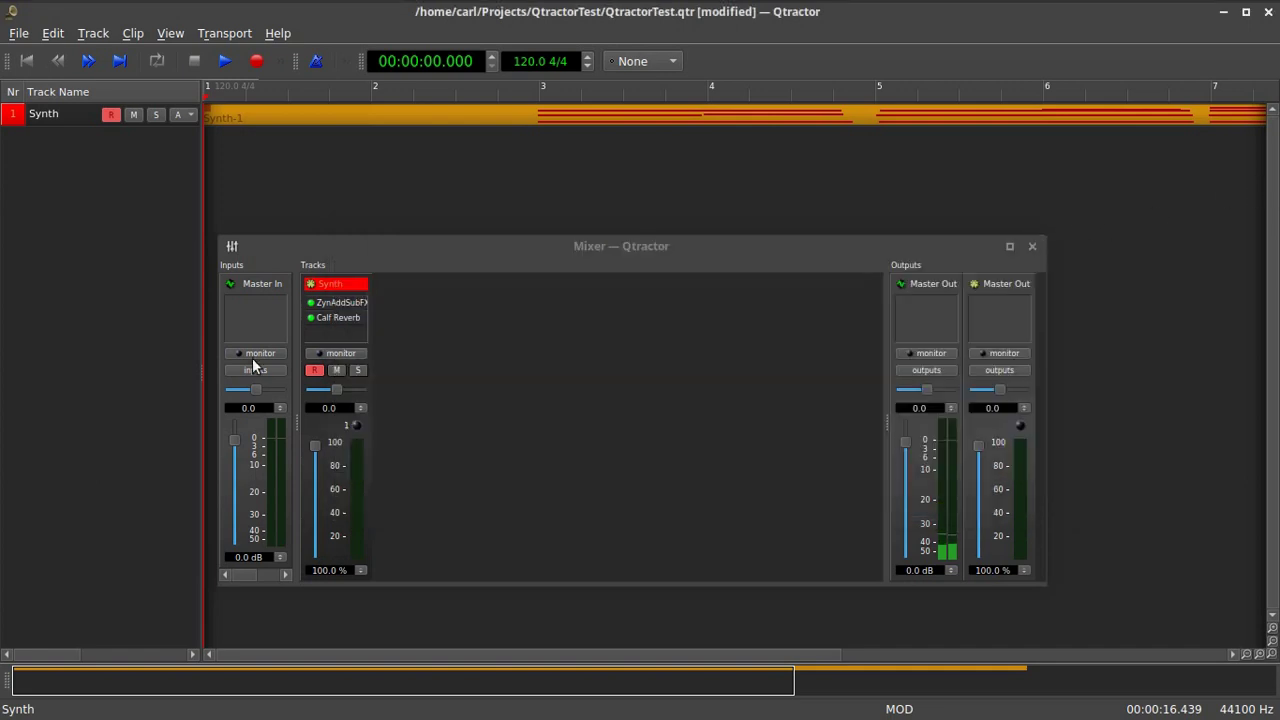
# - Close the Mixer window to return to the session with the Synth-1 clip
pyautogui.click(1033, 246)
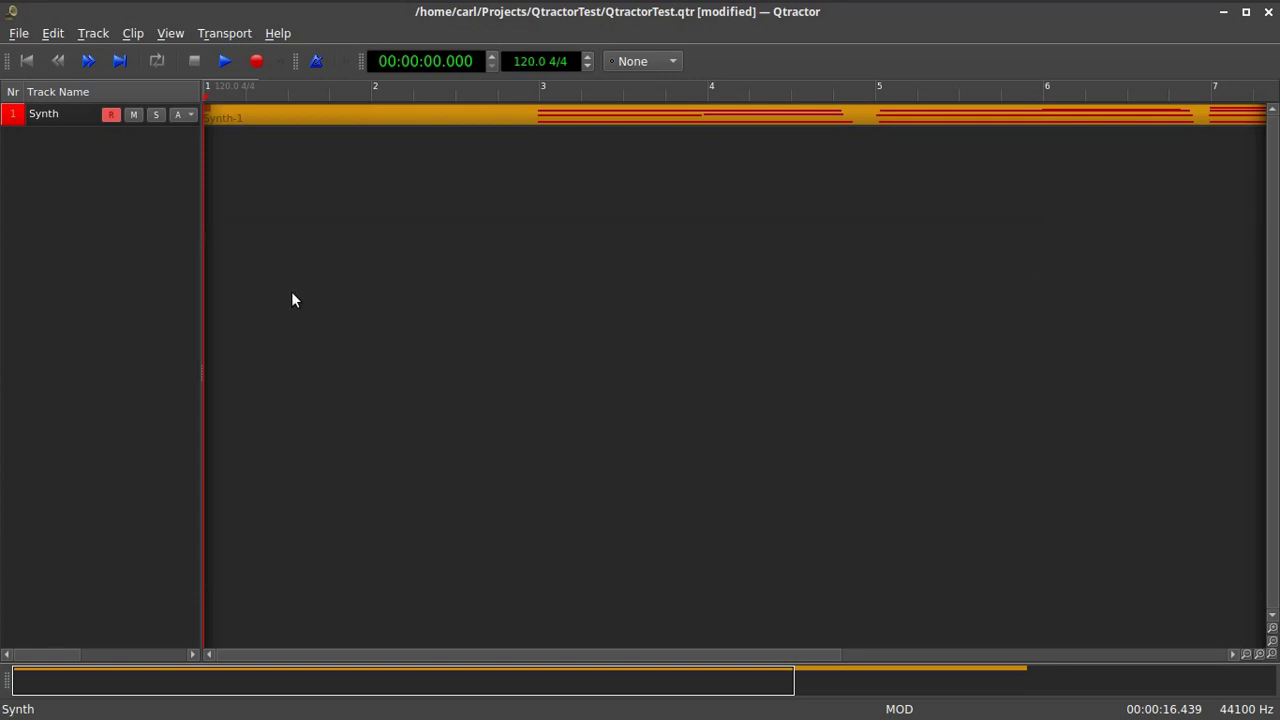